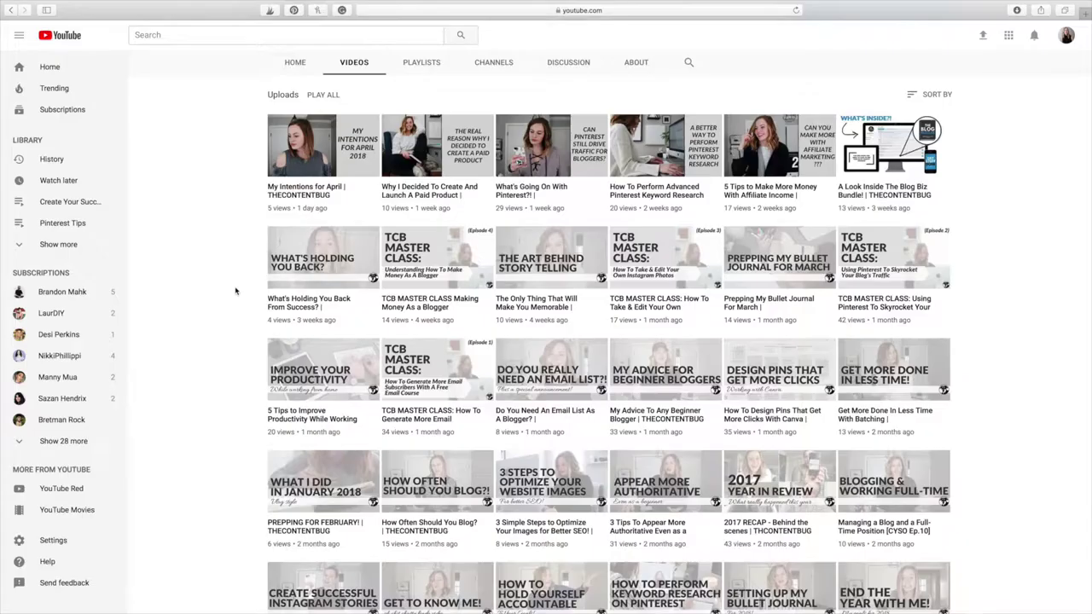
- Look through the channel's uploaded videos and the blog post "How to SEO a Blog Post", down to its slug and meta description sections
{"action": "scroll", "coordinate": [236, 290], "scroll_direction": "down", "scroll_amount": 5}
{"action": "scroll", "coordinate": [235, 291], "scroll_direction": "down", "scroll_amount": 3}
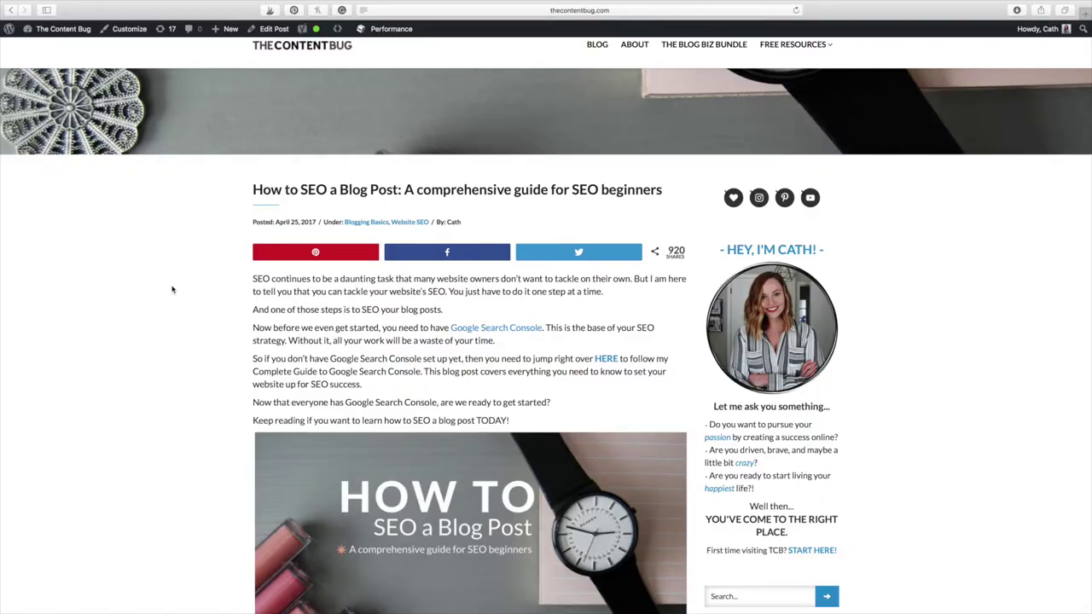
{"action": "scroll", "coordinate": [172, 290], "scroll_direction": "down", "scroll_amount": 8}
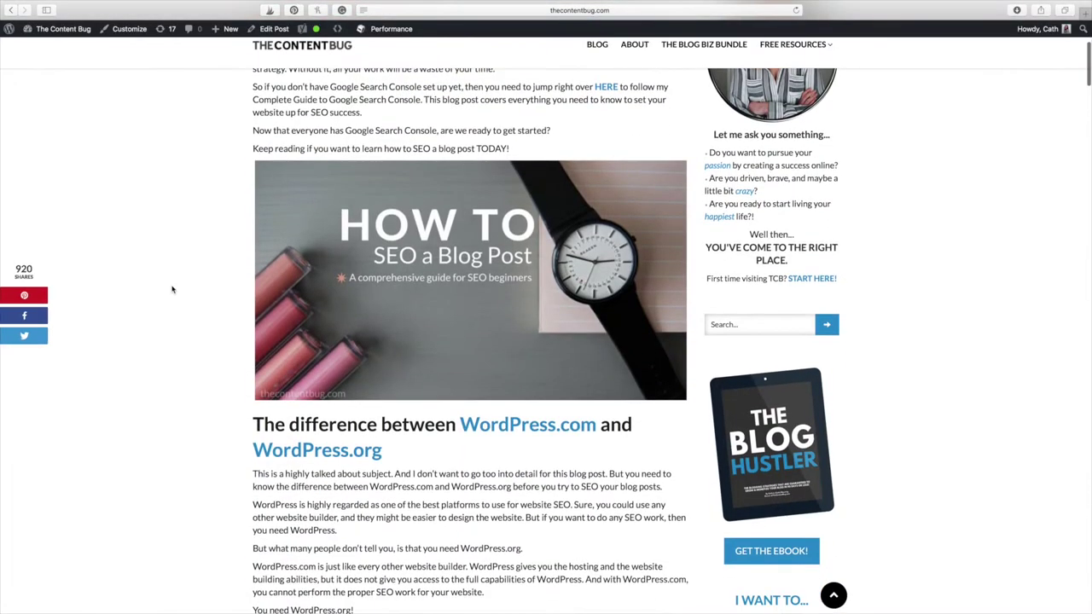
{"action": "scroll", "coordinate": [172, 291], "scroll_direction": "down", "scroll_amount": 10}
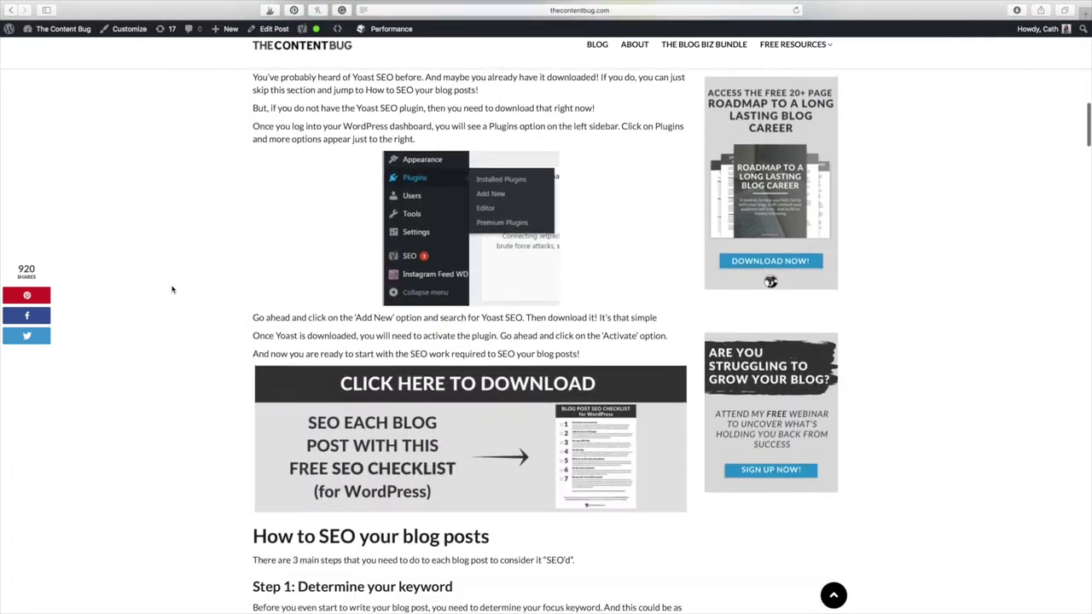
{"action": "scroll", "coordinate": [172, 290], "scroll_direction": "down", "scroll_amount": 10}
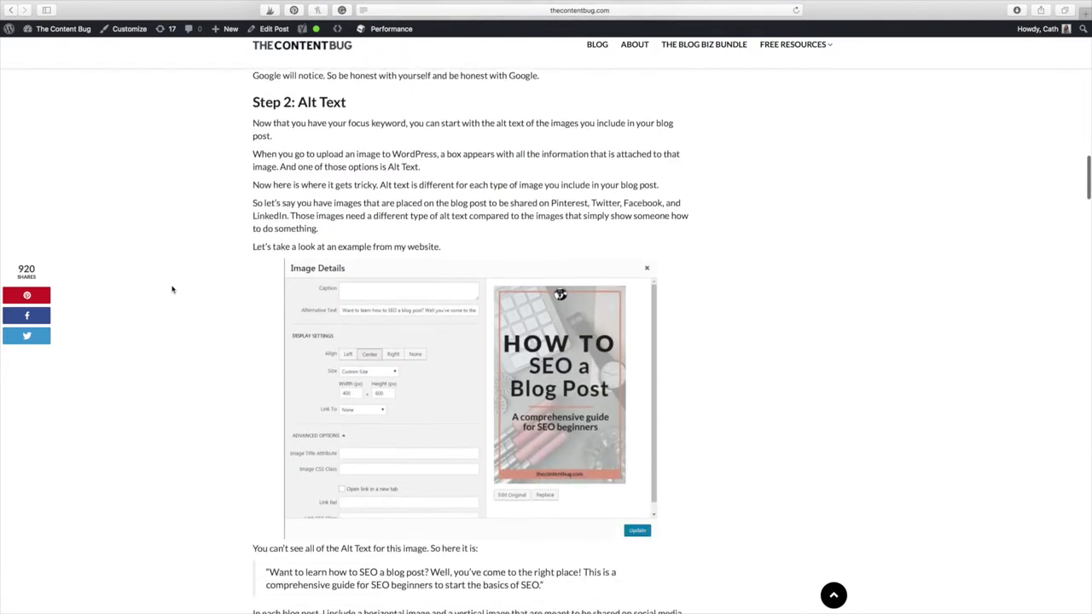
{"action": "scroll", "coordinate": [171, 290], "scroll_direction": "down", "scroll_amount": 10}
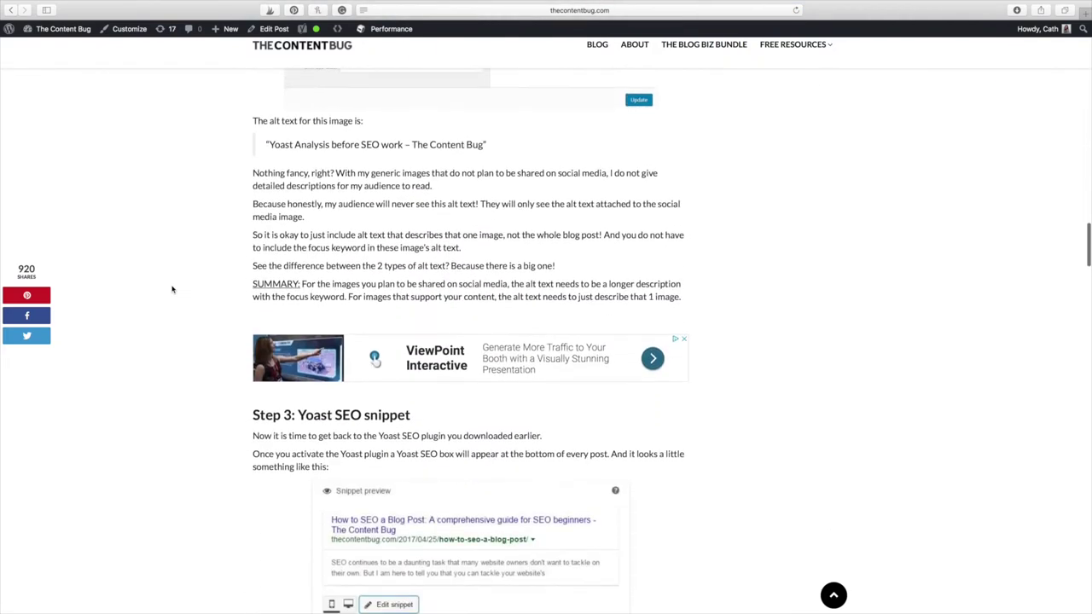
{"action": "scroll", "coordinate": [172, 290], "scroll_direction": "down", "scroll_amount": 10}
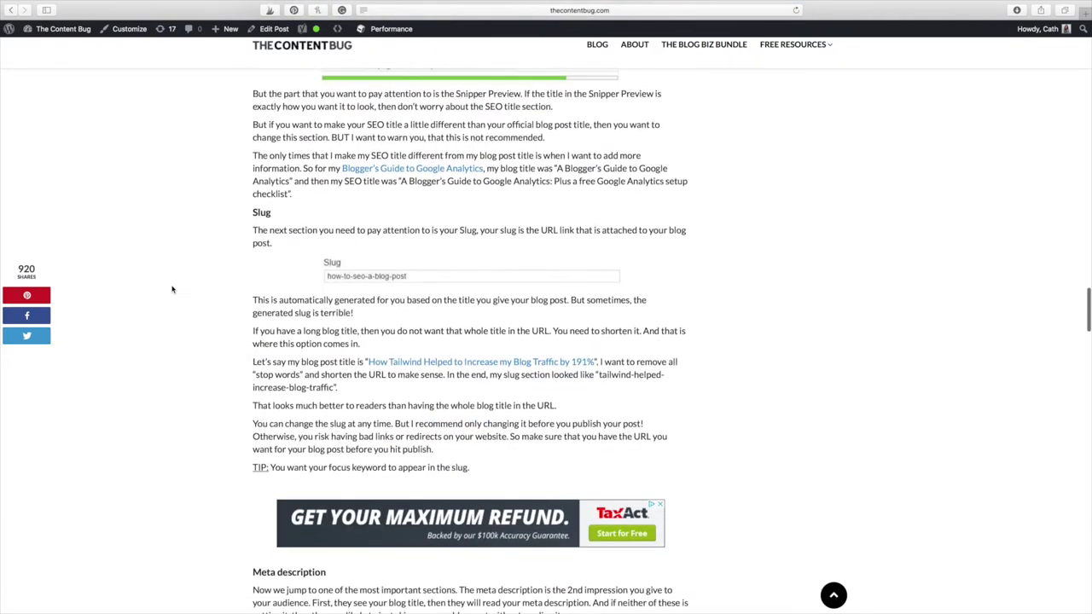
{"action": "scroll", "coordinate": [172, 290], "scroll_direction": "down", "scroll_amount": 8}
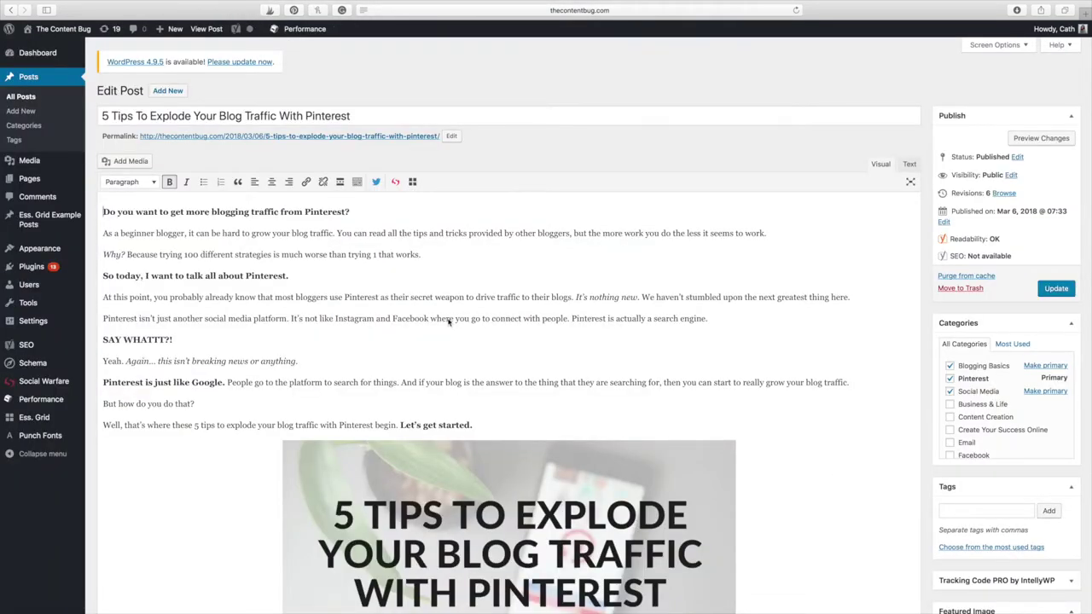
{"action": "scroll", "coordinate": [448, 321], "scroll_direction": "down", "scroll_amount": 8}
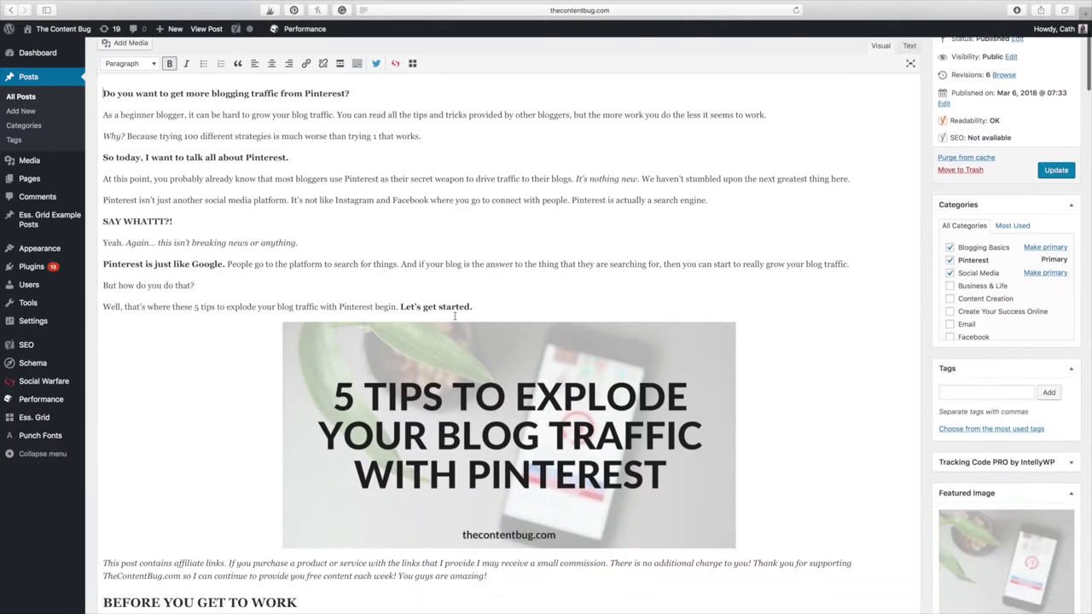
{"action": "scroll", "coordinate": [452, 319], "scroll_direction": "up", "scroll_amount": 8}
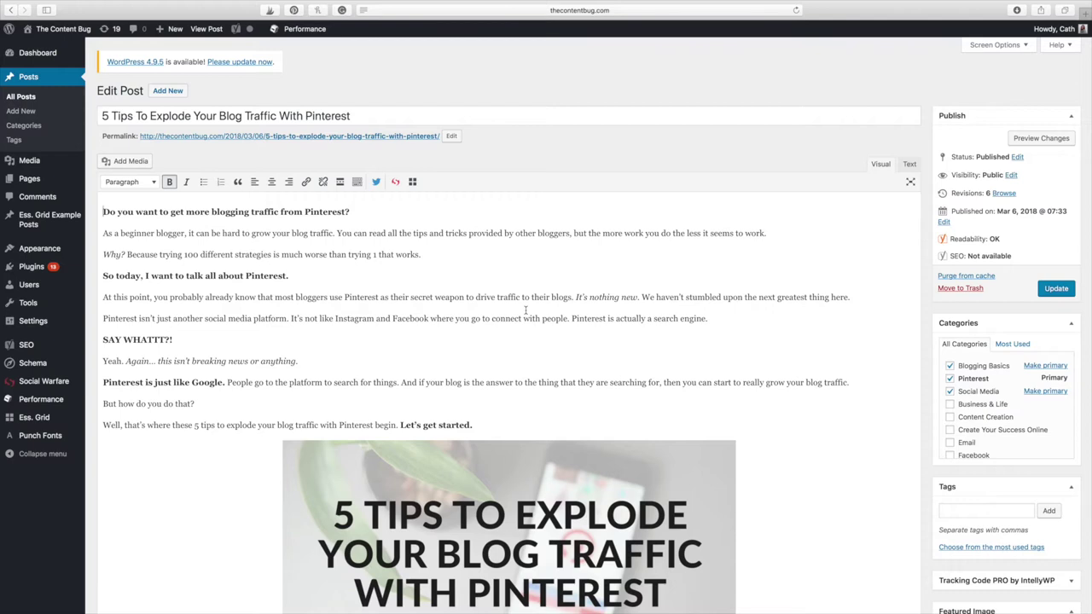
{"action": "scroll", "coordinate": [525, 311], "scroll_direction": "down", "scroll_amount": 1}
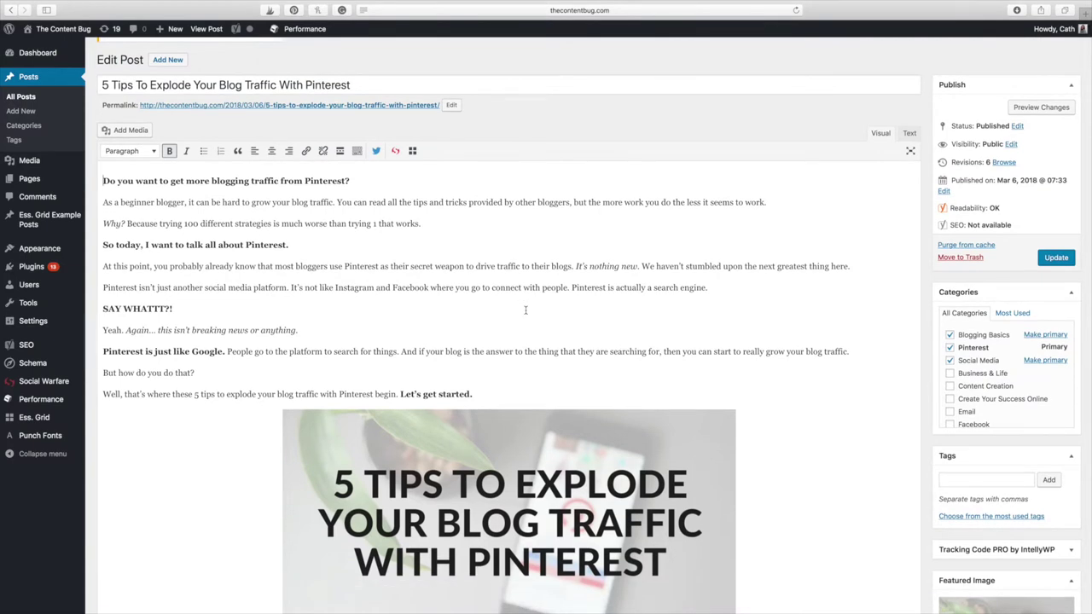
{"action": "scroll", "coordinate": [526, 310], "scroll_direction": "up", "scroll_amount": 1}
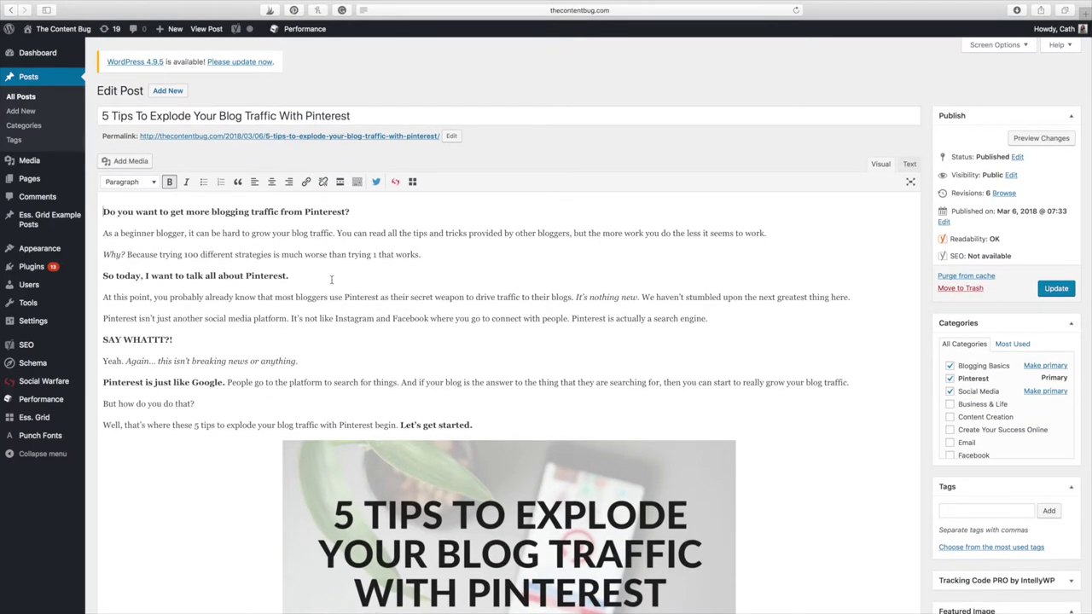
- Highlight the keyword phrase "Blog Traffic With Pinterest" in the post title, and place the cursor in the second paragraph of the body
{"action": "left_click_drag", "start_coordinate": [219, 116], "coordinate": [358, 119]}
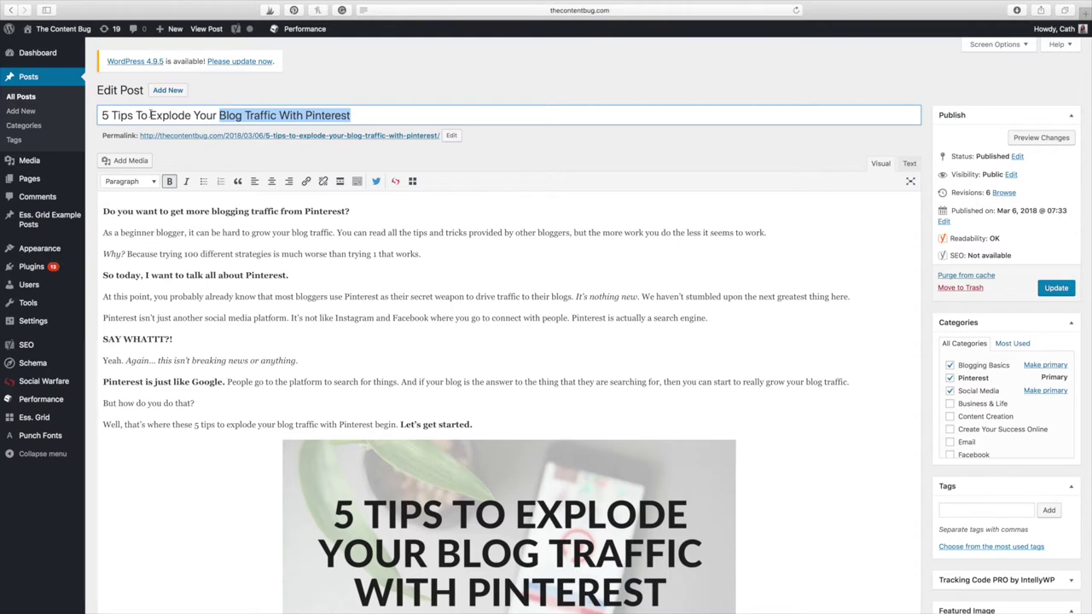
{"action": "left_click_drag", "start_coordinate": [150, 116], "coordinate": [371, 116]}
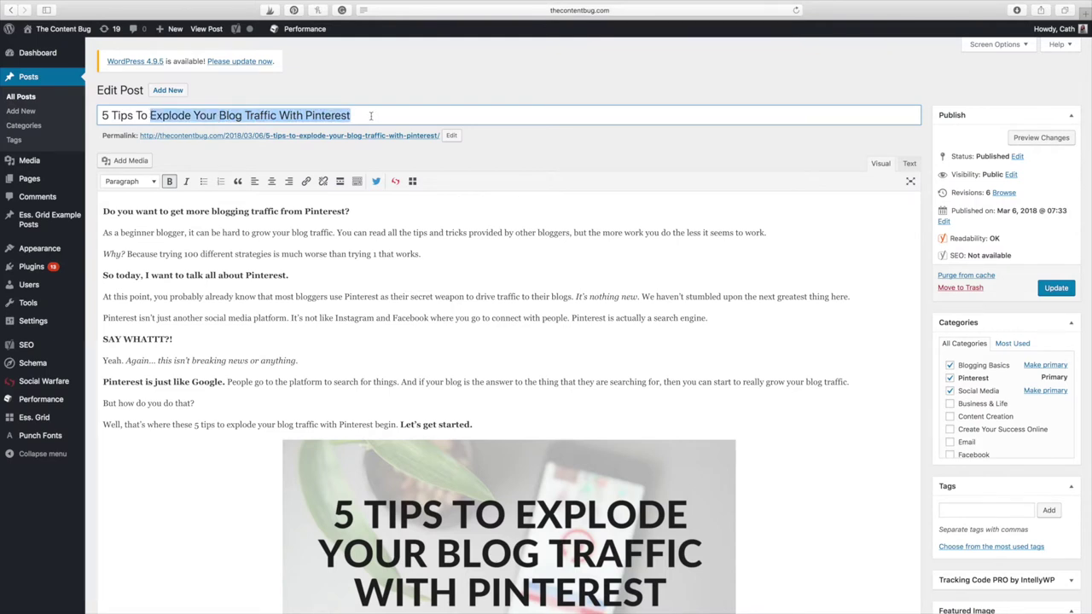
{"action": "left_click", "coordinate": [256, 115]}
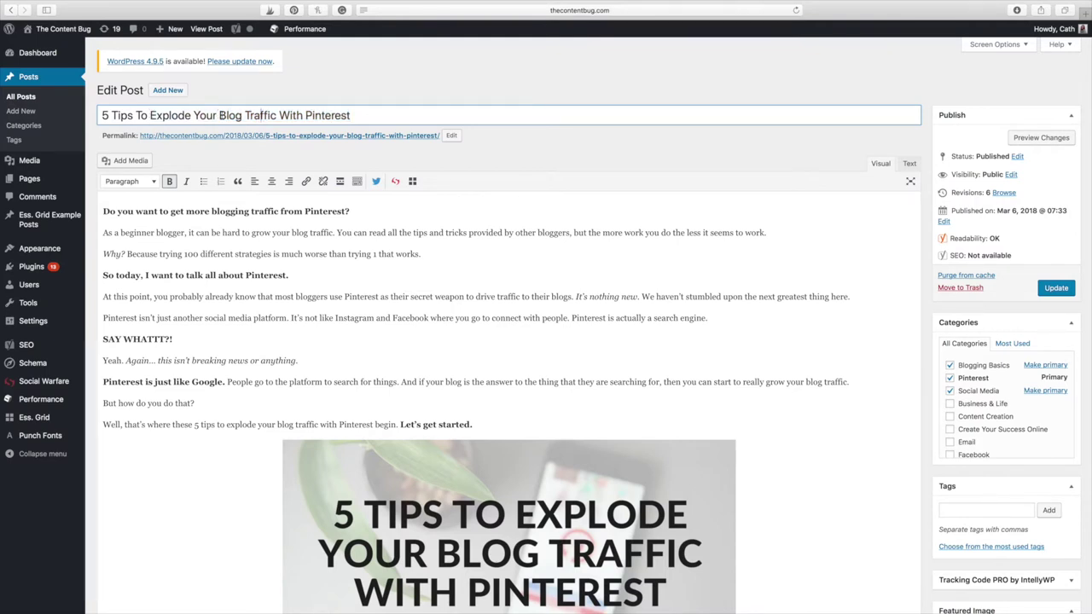
{"action": "left_click_drag", "start_coordinate": [220, 115], "coordinate": [368, 116]}
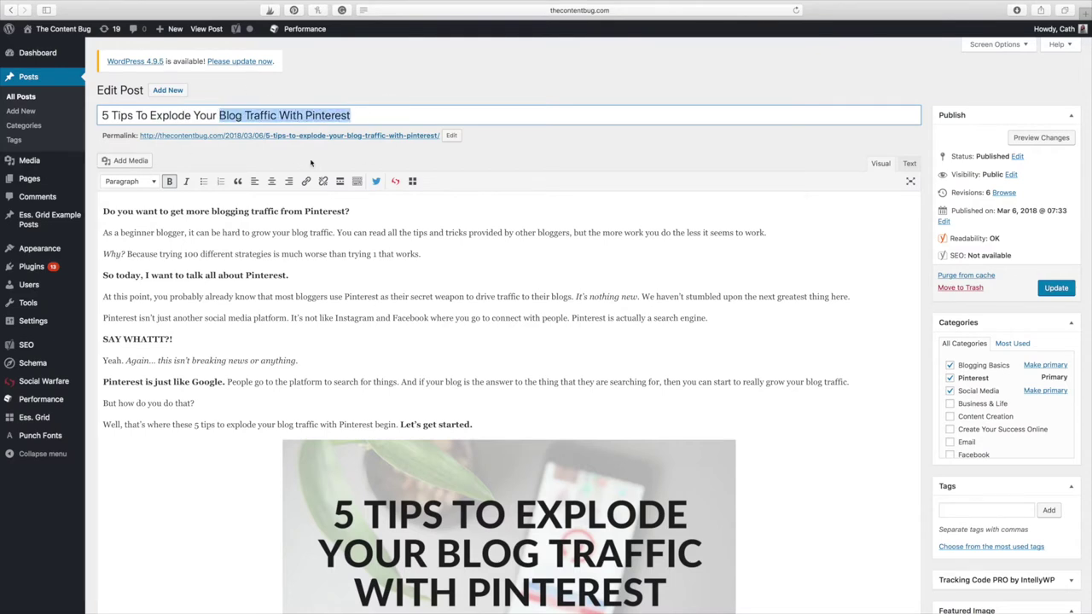
{"action": "left_click", "coordinate": [323, 257]}
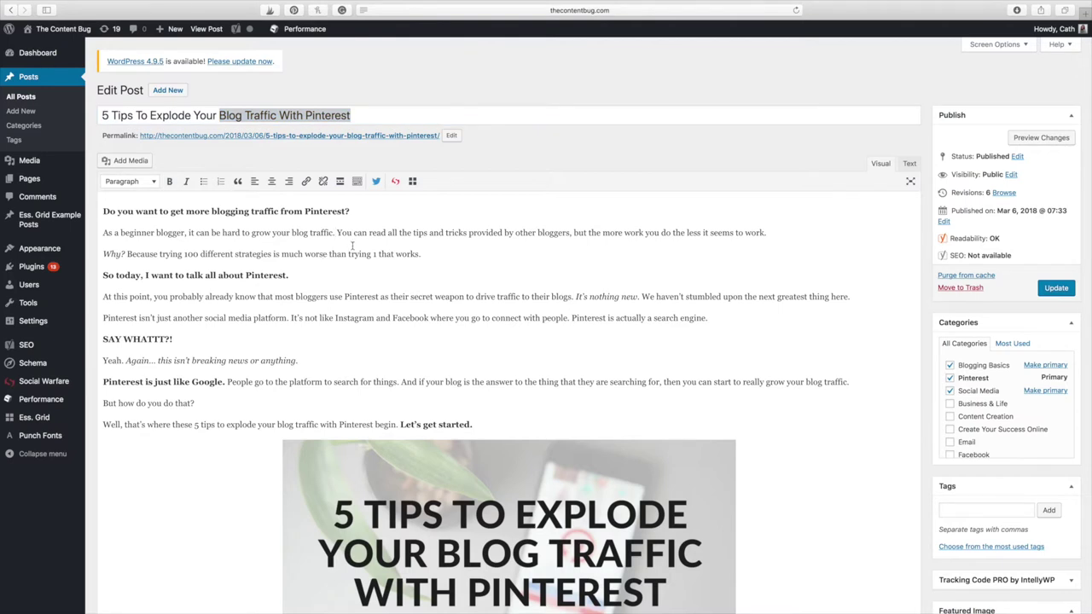
{"action": "left_click", "coordinate": [367, 233]}
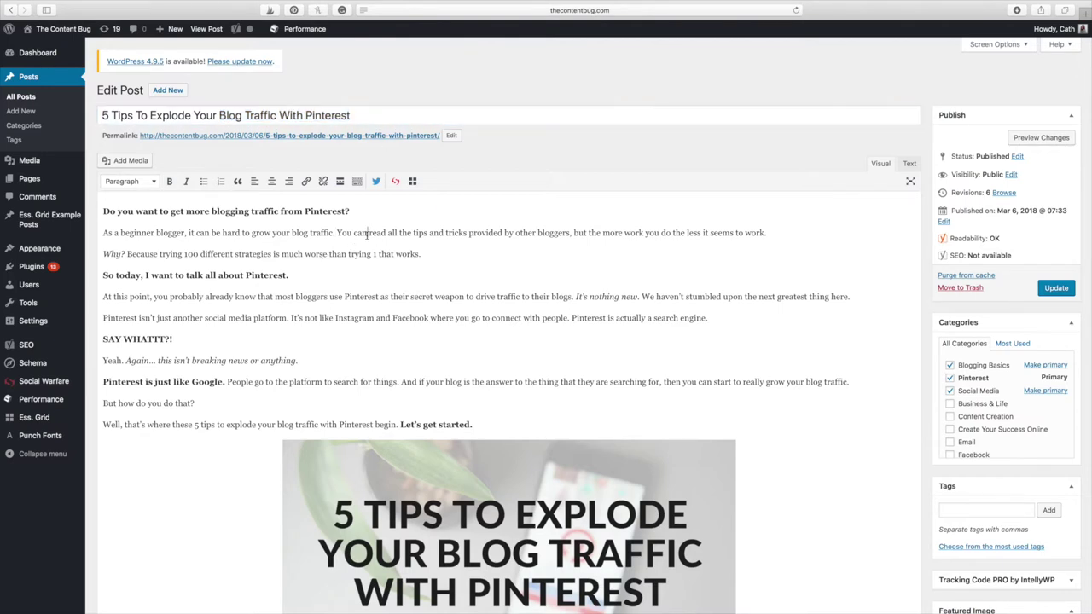
- Search the page for the phrase "blog traffic with pinterest"
{"action": "key", "text": "super+f"}
{"action": "type", "text": "blog"}
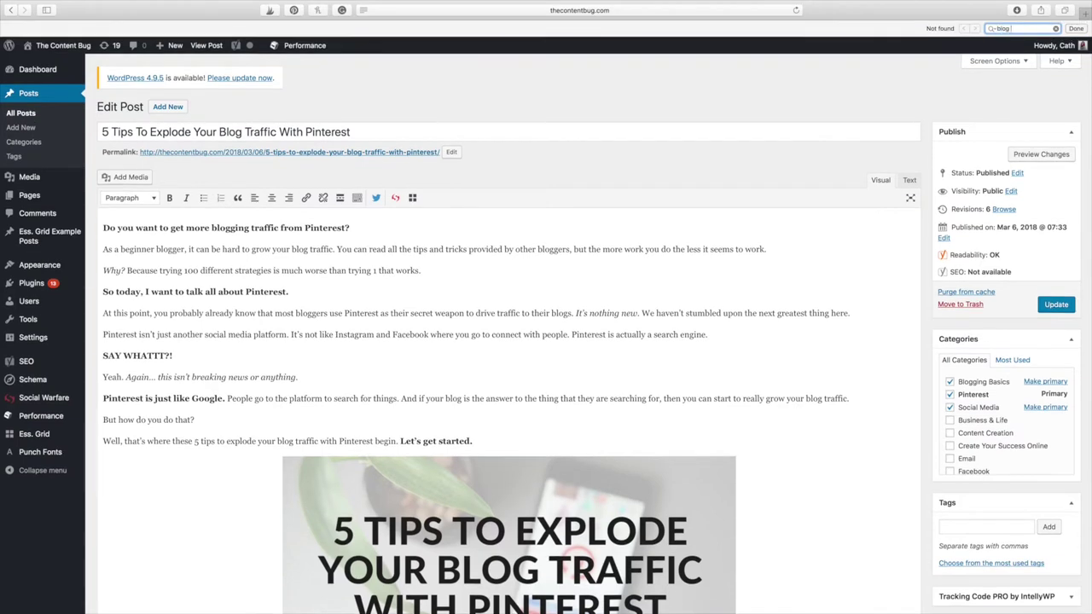
{"action": "type", "text": " traffic with "}
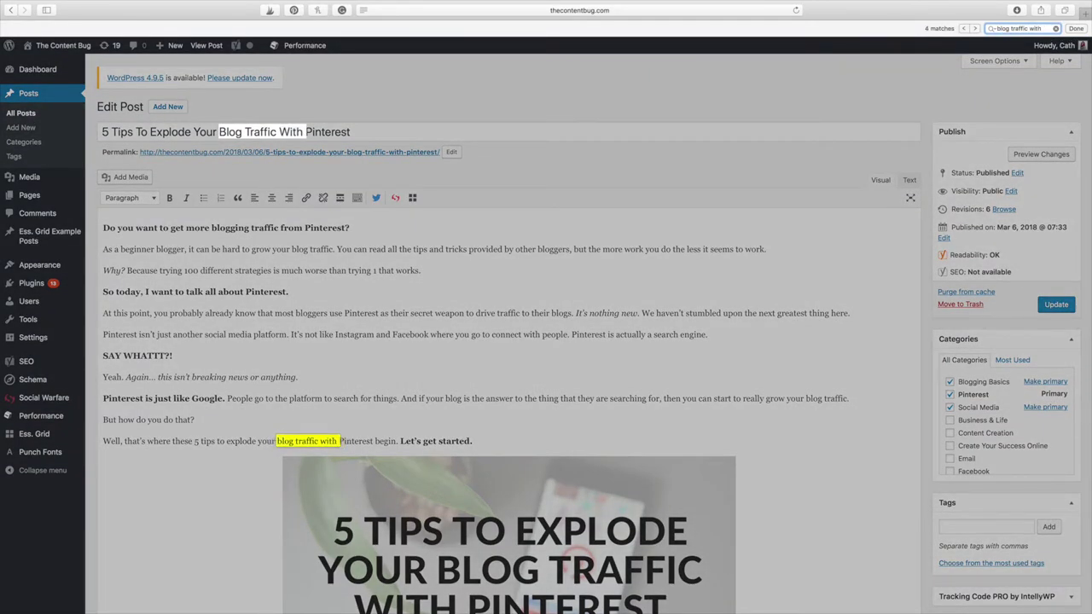
{"action": "type", "text": "pinterest"}
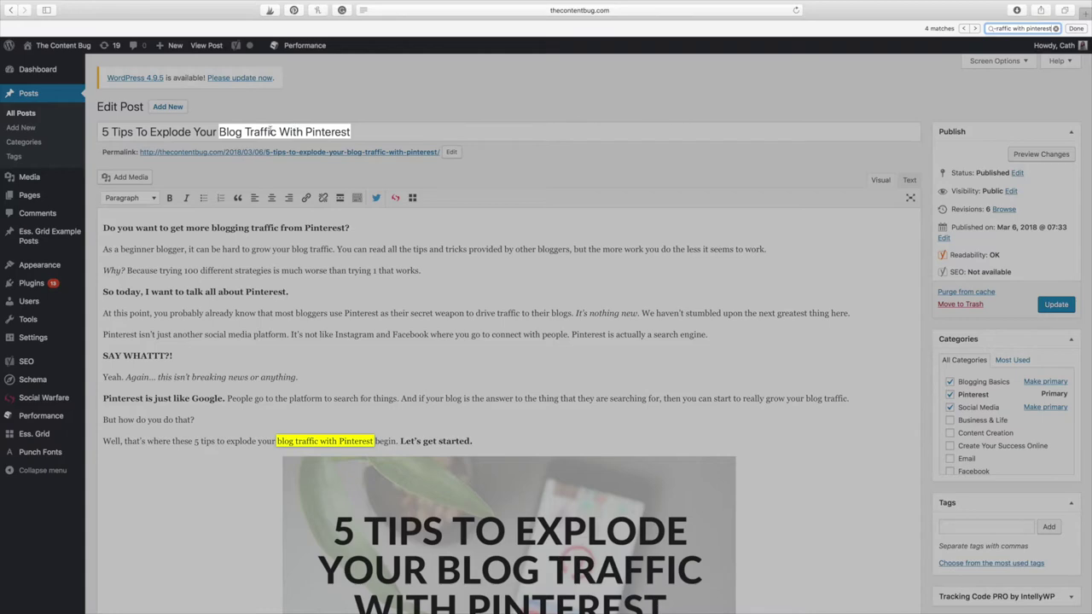
- Examine where the searched keyword phrase occurs in the post's title, introduction, headings and Yoast SEO snippet preview
{"action": "scroll", "coordinate": [324, 294], "scroll_direction": "down", "scroll_amount": 5}
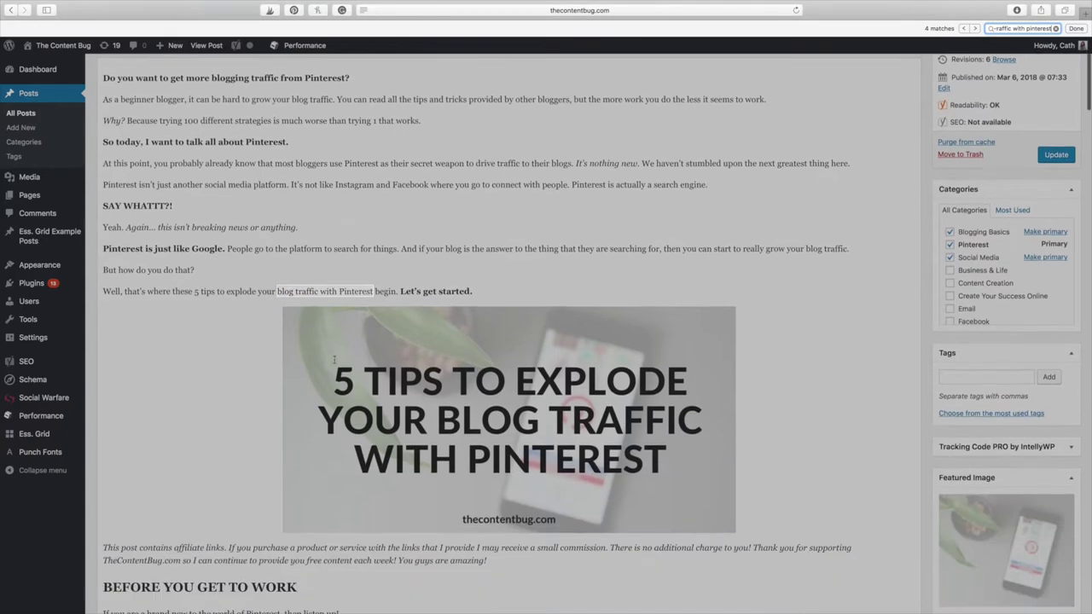
{"action": "scroll", "coordinate": [394, 333], "scroll_direction": "up", "scroll_amount": 5}
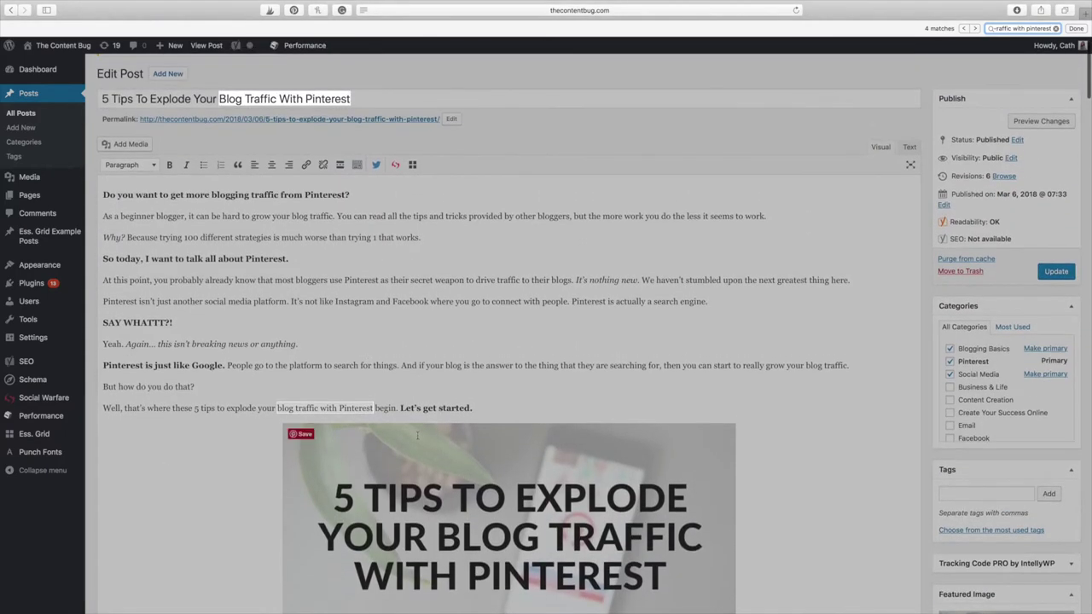
{"action": "scroll", "coordinate": [322, 408], "scroll_direction": "down", "scroll_amount": 10}
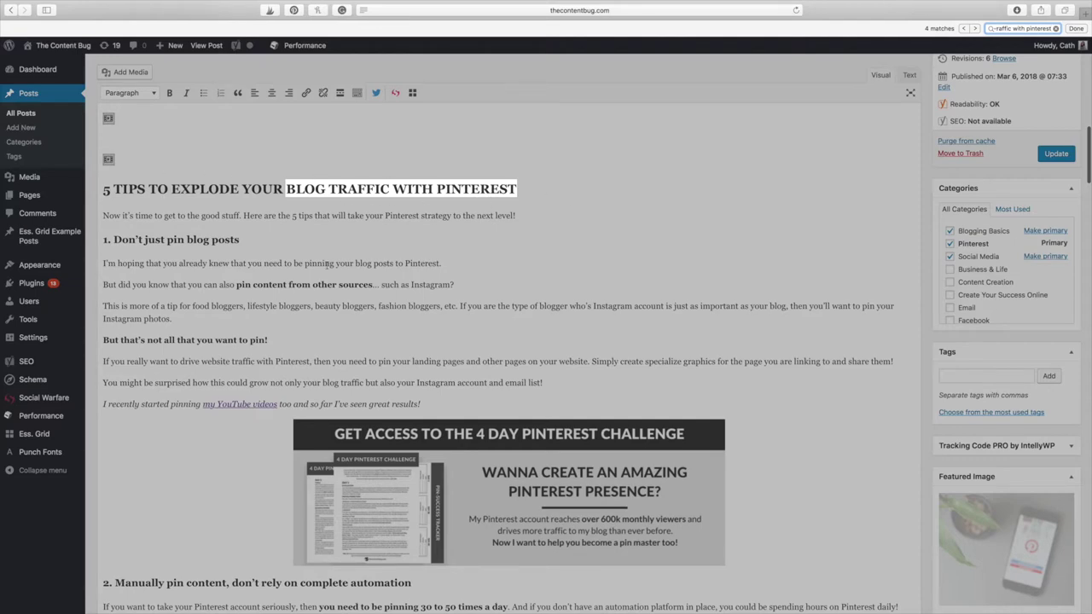
{"action": "scroll", "coordinate": [328, 265], "scroll_direction": "down", "scroll_amount": 15}
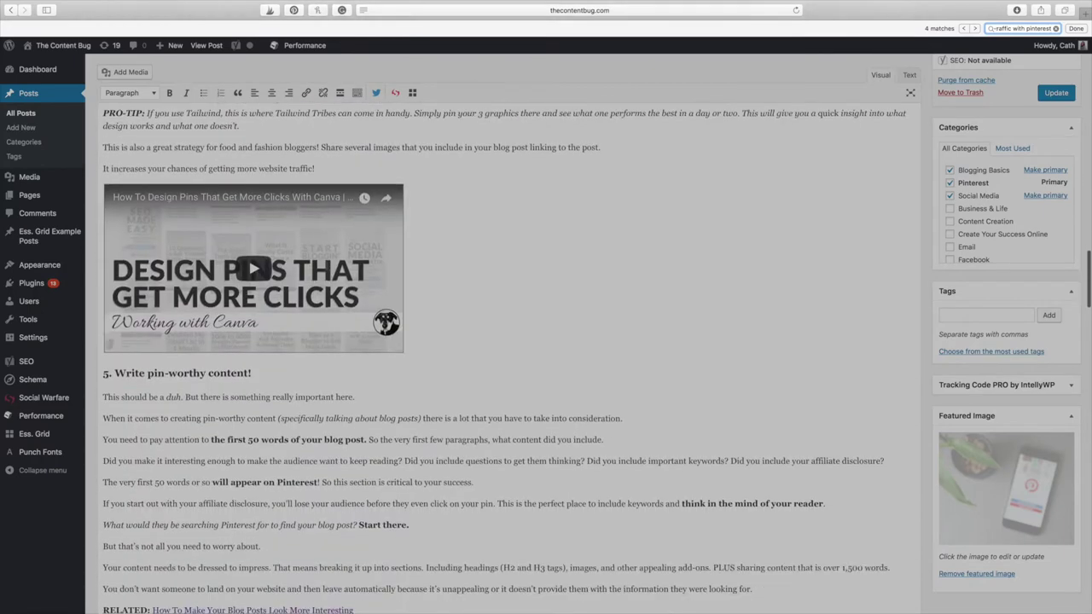
{"action": "scroll", "coordinate": [326, 265], "scroll_direction": "down", "scroll_amount": 15}
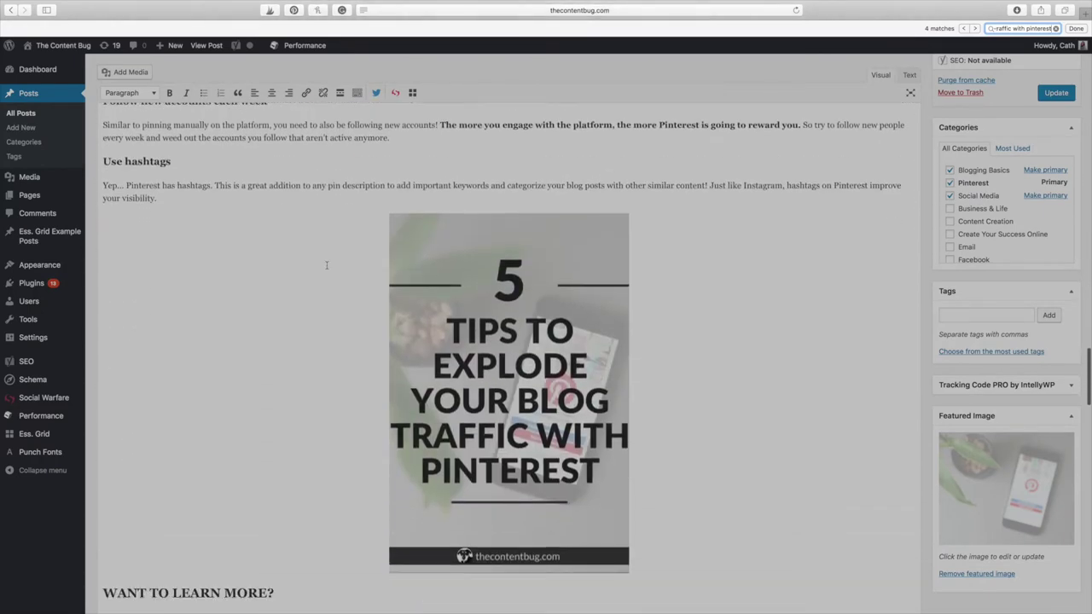
{"action": "scroll", "coordinate": [326, 265], "scroll_direction": "down", "scroll_amount": 15}
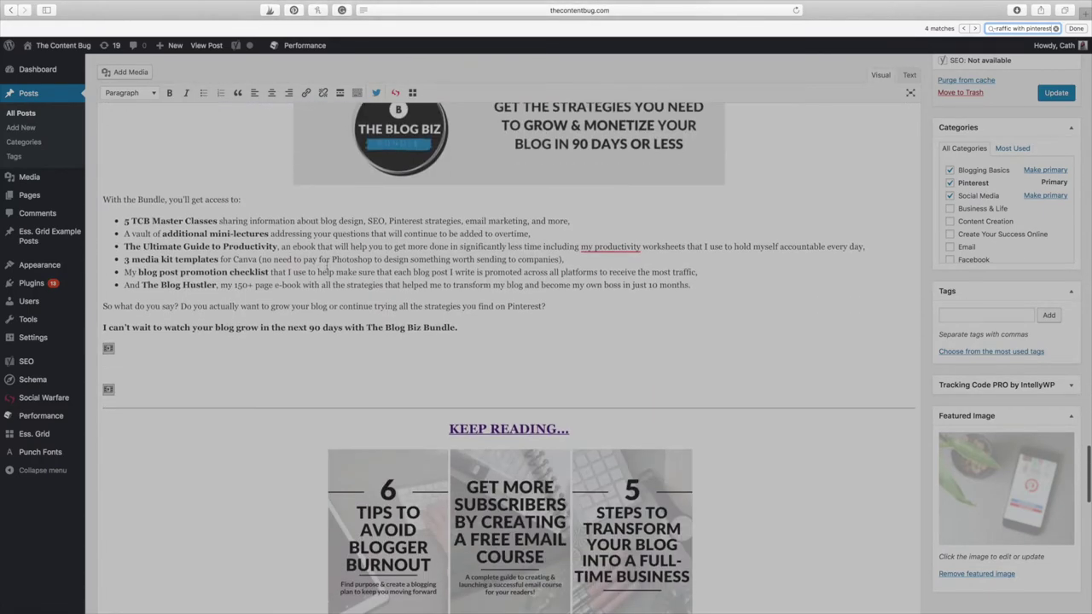
{"action": "scroll", "coordinate": [328, 264], "scroll_direction": "down", "scroll_amount": 15}
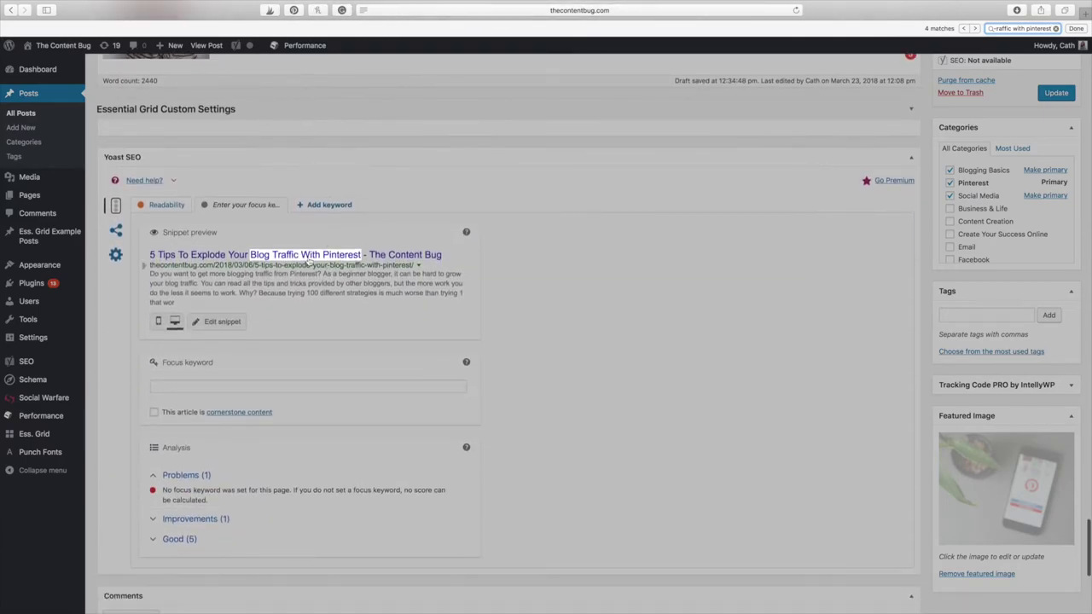
{"action": "scroll", "coordinate": [364, 255], "scroll_direction": "up", "scroll_amount": 20}
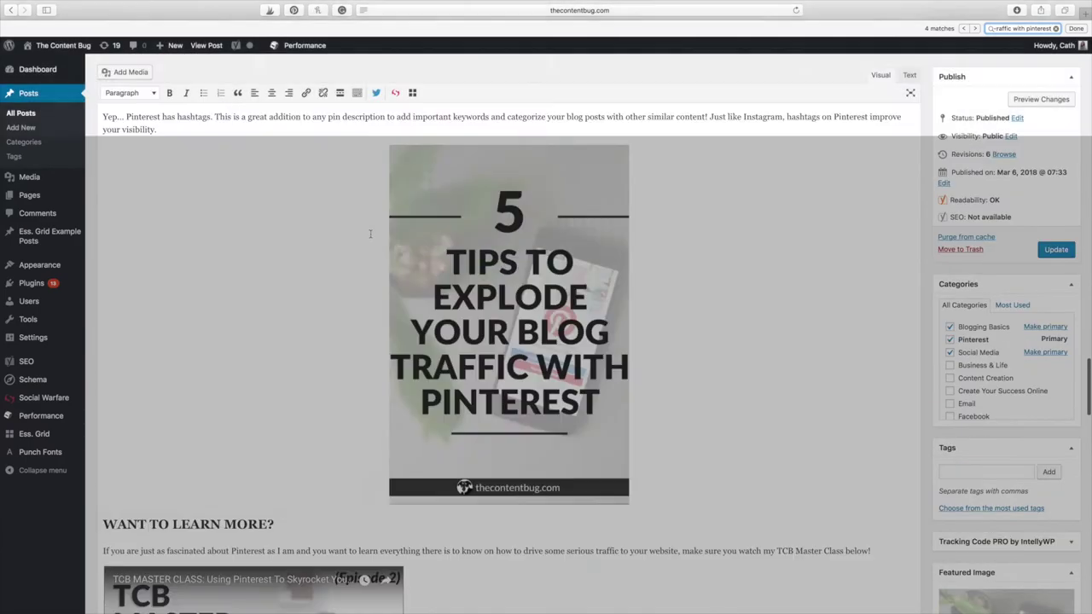
{"action": "scroll", "coordinate": [370, 234], "scroll_direction": "up", "scroll_amount": 20}
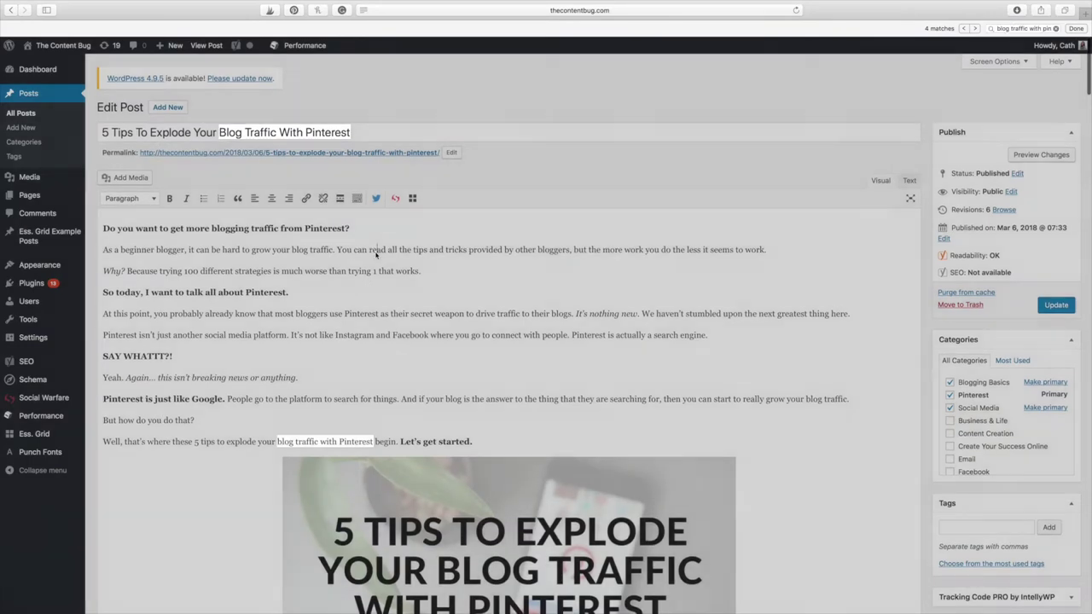
- Clear the search highlighting and select the keyword variation "blogging traffic from Pinterest" in the post's opening question
{"action": "left_click", "coordinate": [376, 251]}
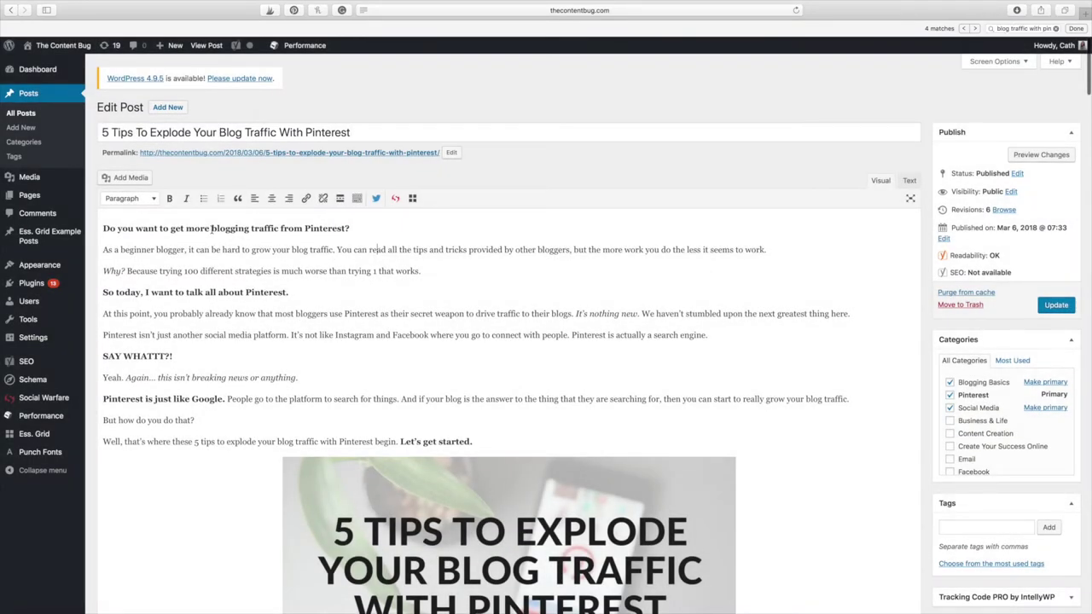
{"action": "left_click_drag", "start_coordinate": [210, 229], "coordinate": [349, 229]}
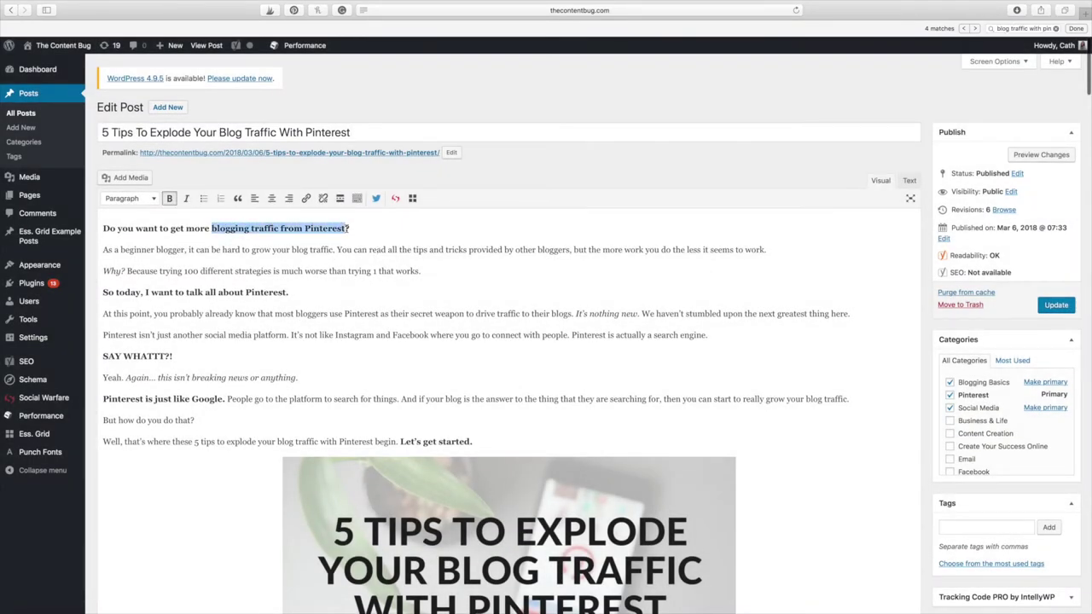
- Open the image details of the "5 Tips To Explode Your Blog Traffic With Pinterest" banner below the post's introduction
{"action": "scroll", "coordinate": [349, 229], "scroll_direction": "down", "scroll_amount": 1}
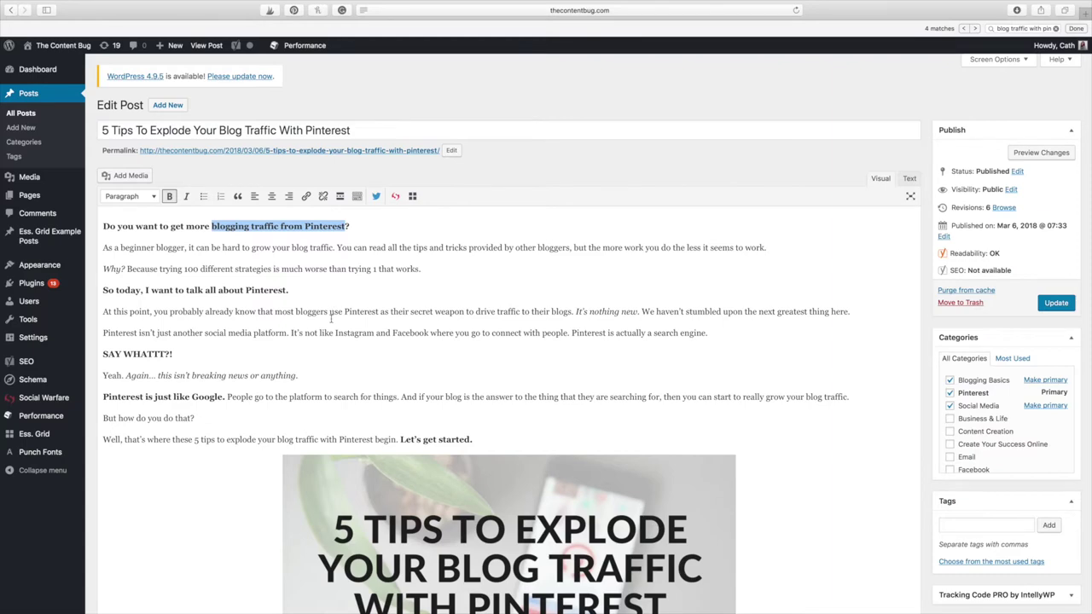
{"action": "scroll", "coordinate": [332, 312], "scroll_direction": "down", "scroll_amount": 3}
{"action": "scroll", "coordinate": [331, 319], "scroll_direction": "down", "scroll_amount": 5}
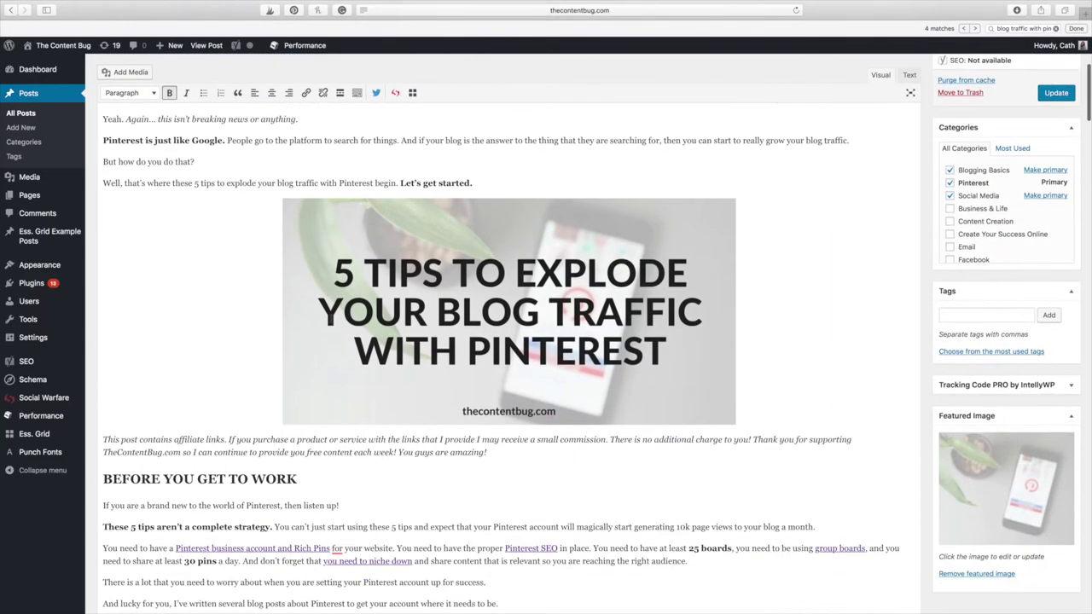
{"action": "scroll", "coordinate": [331, 319], "scroll_direction": "up", "scroll_amount": 6}
{"action": "scroll", "coordinate": [332, 319], "scroll_direction": "down", "scroll_amount": 3}
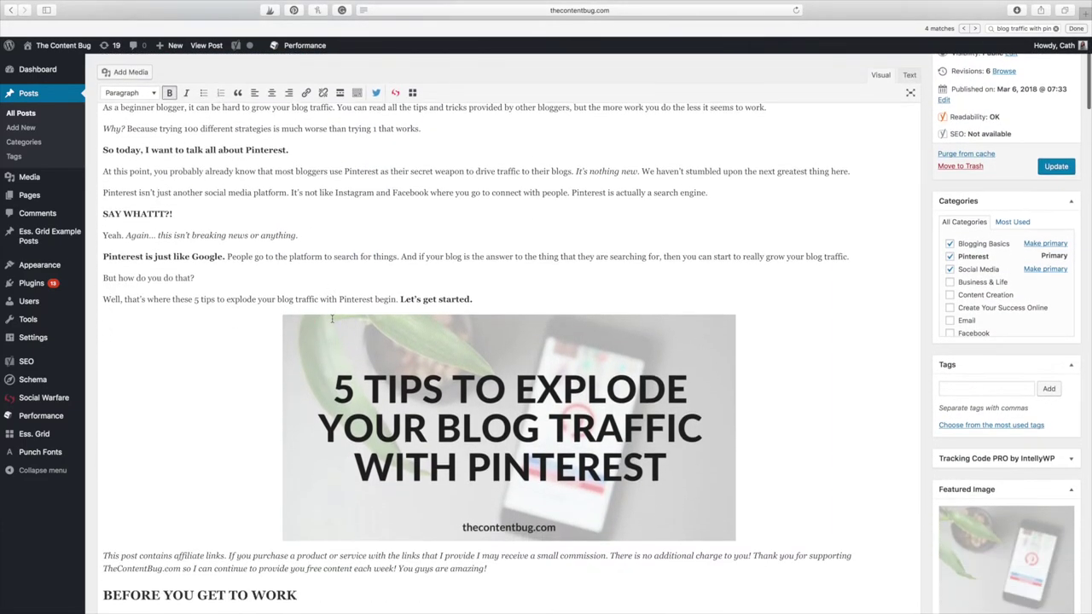
{"action": "left_click", "coordinate": [561, 407]}
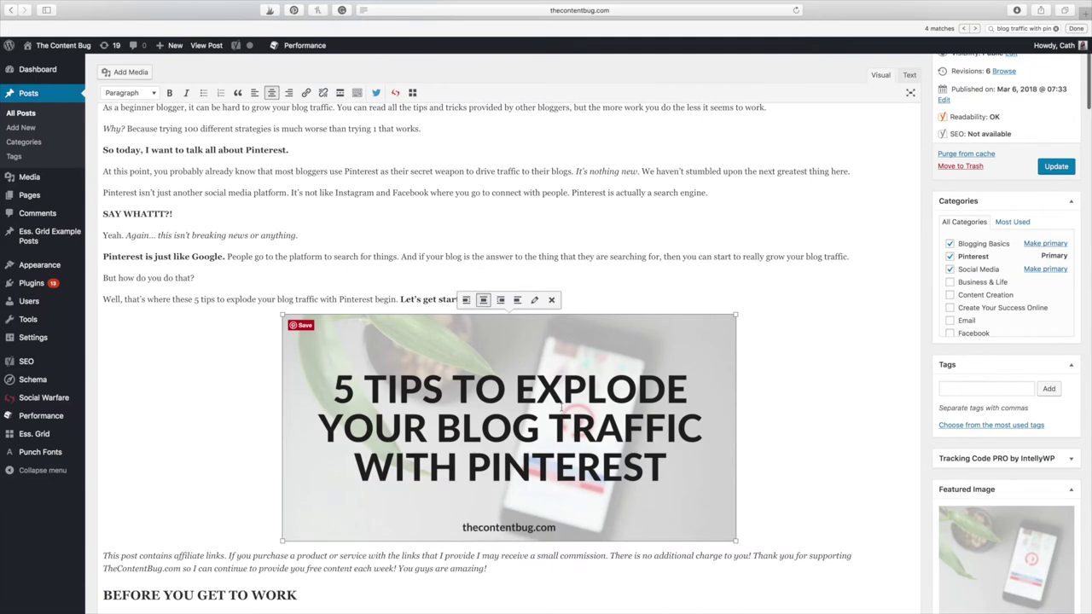
{"action": "left_click", "coordinate": [534, 301]}
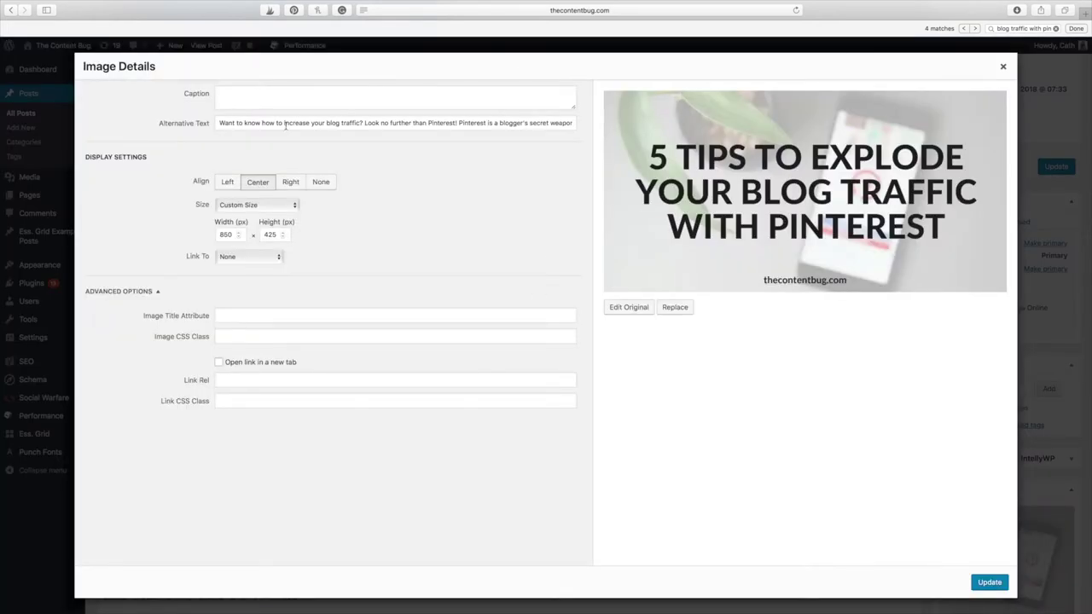
- Examine the banner's full alternative text, including its keyword sentences and closing hashtags, and close the image details without saving changes
{"action": "left_click", "coordinate": [228, 122]}
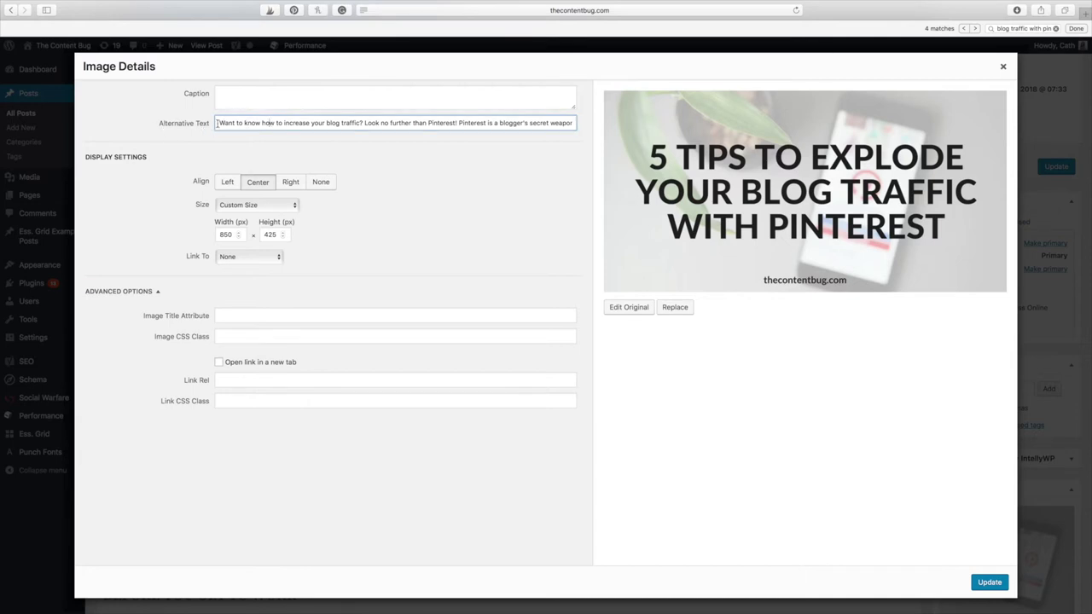
{"action": "left_click_drag", "start_coordinate": [216, 123], "coordinate": [590, 127]}
{"action": "left_click", "coordinate": [549, 123]}
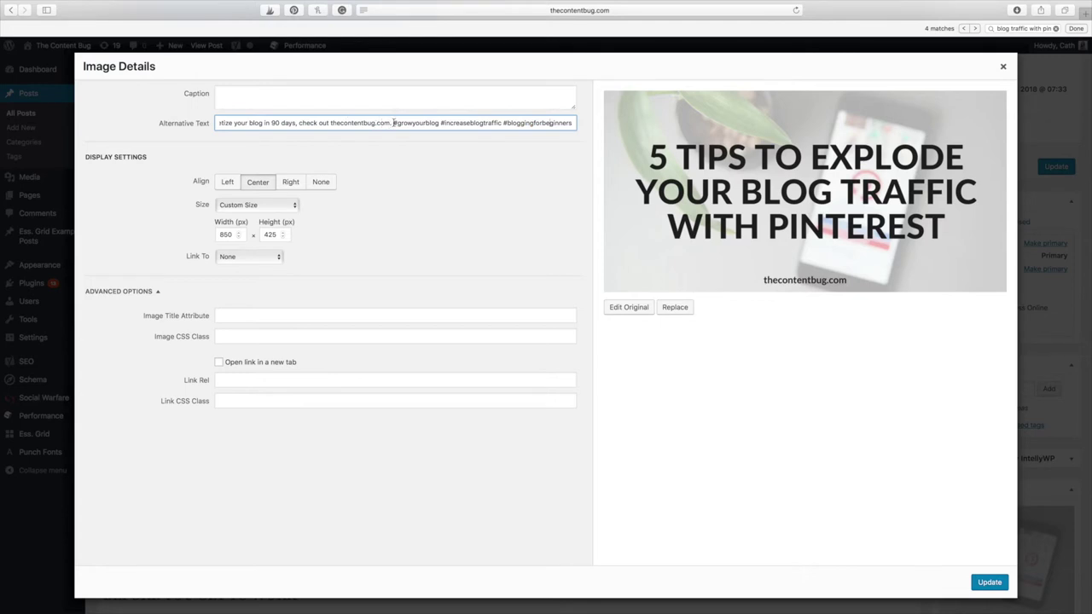
{"action": "left_click_drag", "start_coordinate": [393, 122], "coordinate": [566, 127]}
{"action": "left_click", "coordinate": [344, 122]}
{"action": "mouse_move", "coordinate": [275, 122]}
{"action": "left_mouse_down"}
{"action": "mouse_move", "coordinate": [213, 123]}
{"action": "mouse_move", "coordinate": [285, 122]}
{"action": "left_mouse_up"}
{"action": "left_click", "coordinate": [300, 122]}
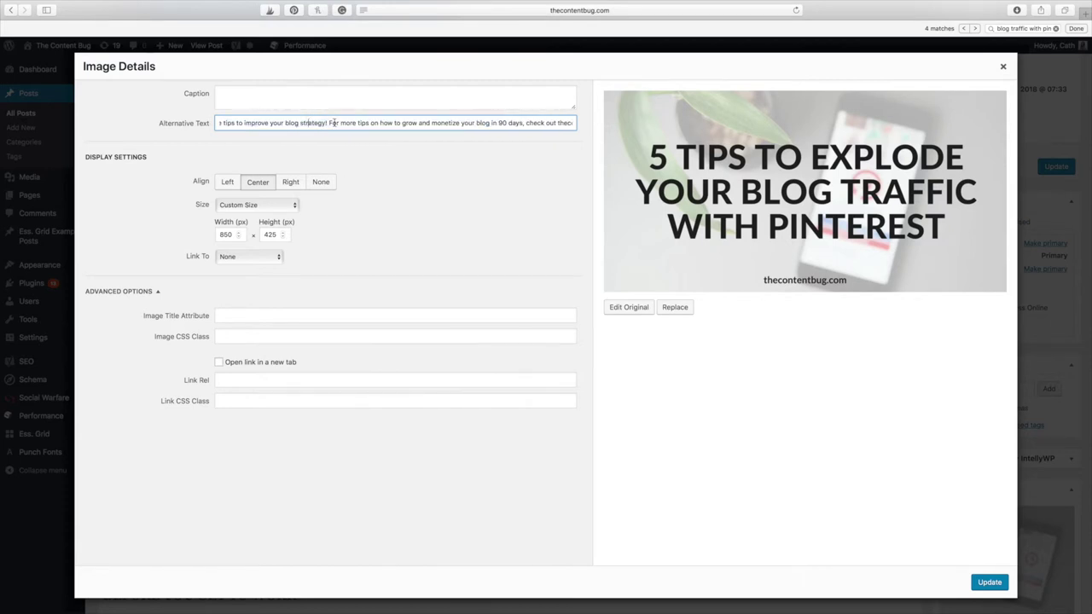
{"action": "left_click_drag", "start_coordinate": [325, 123], "coordinate": [194, 125]}
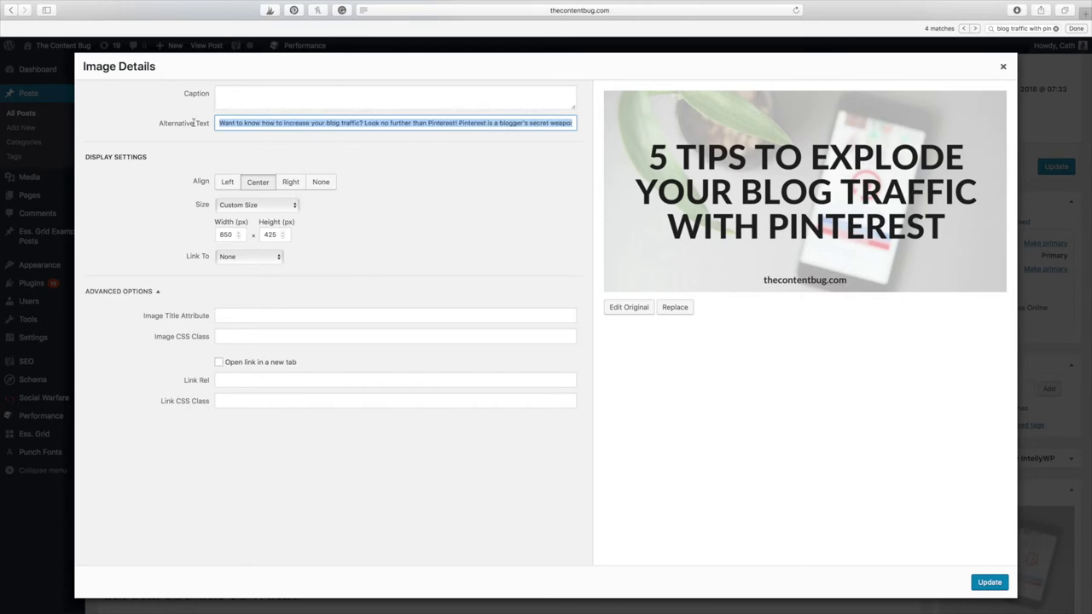
{"action": "left_click", "coordinate": [360, 123]}
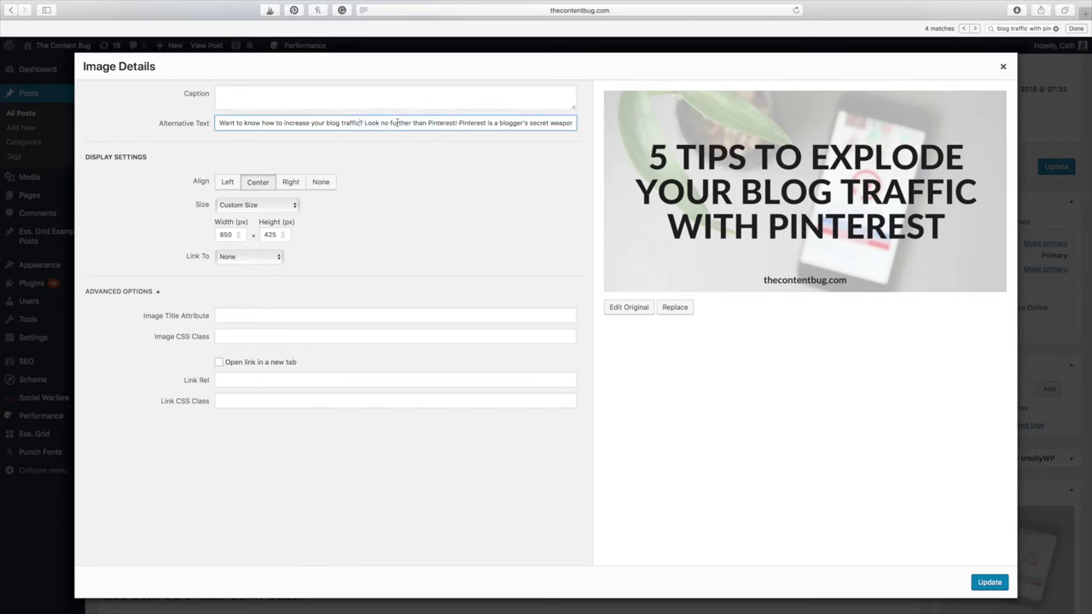
{"action": "left_click", "coordinate": [1003, 66]}
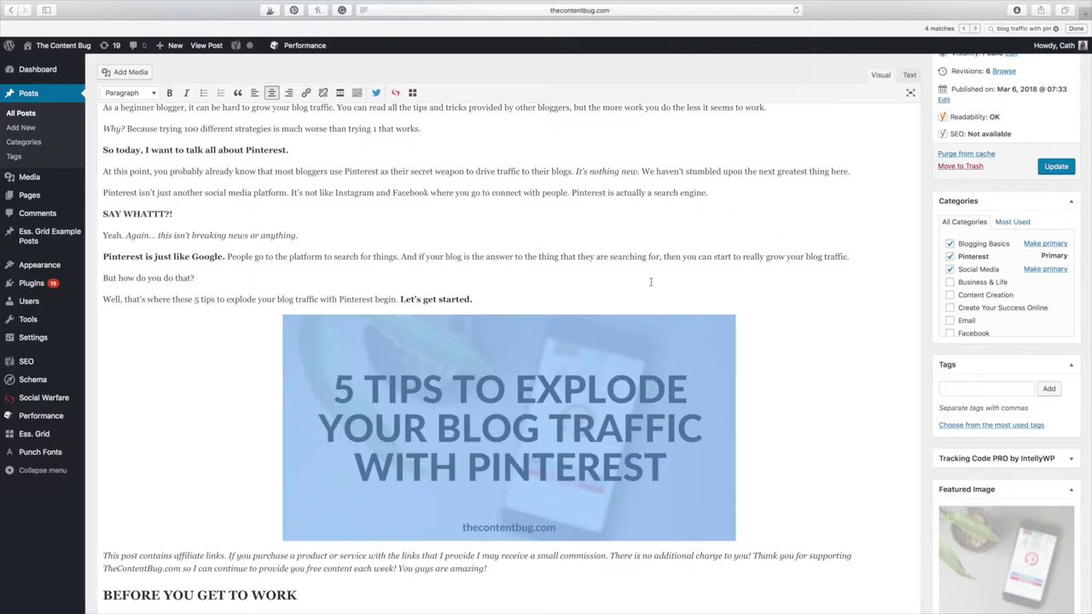
- Examine the Yoast SEO section below the post, including the snippet preview and analysis, and the post's readability and SEO ratings
{"action": "left_click", "coordinate": [502, 263]}
{"action": "scroll", "coordinate": [372, 316], "scroll_direction": "down", "scroll_amount": 15}
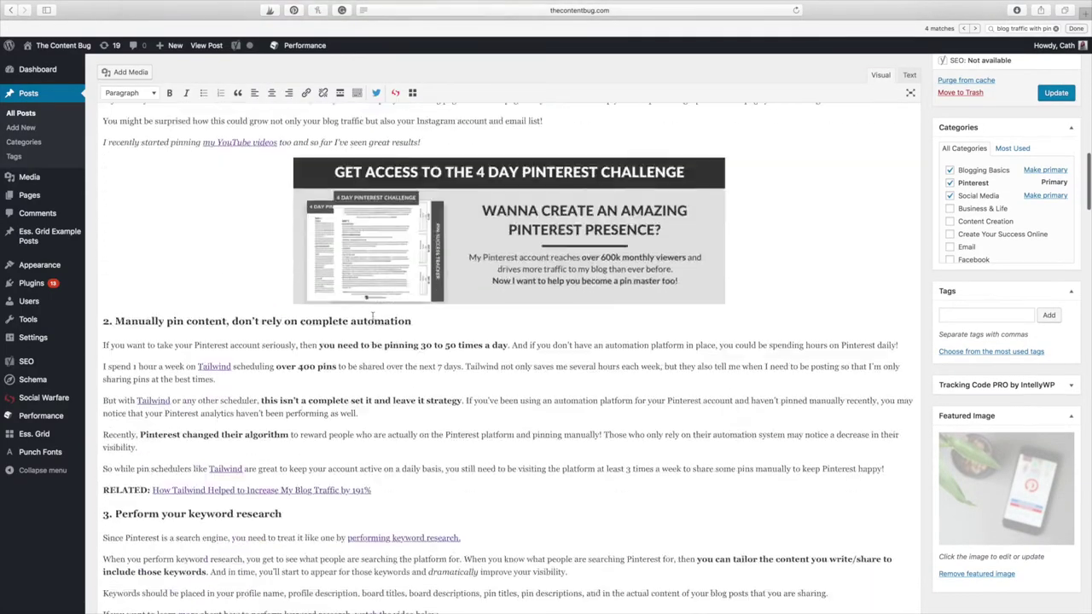
{"action": "scroll", "coordinate": [372, 316], "scroll_direction": "down", "scroll_amount": 20}
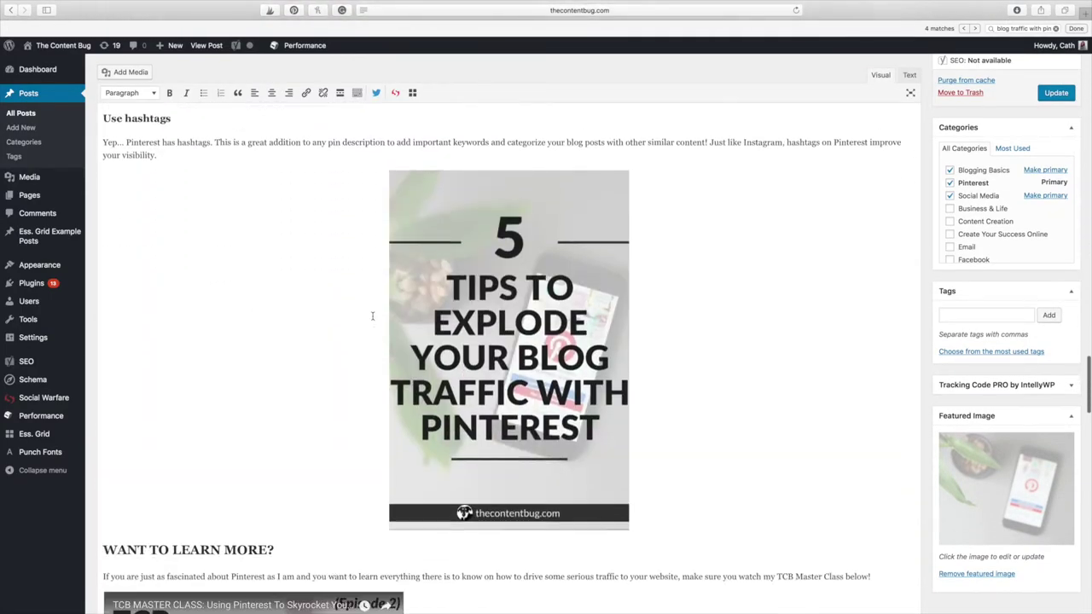
{"action": "scroll", "coordinate": [373, 315], "scroll_direction": "down", "scroll_amount": 20}
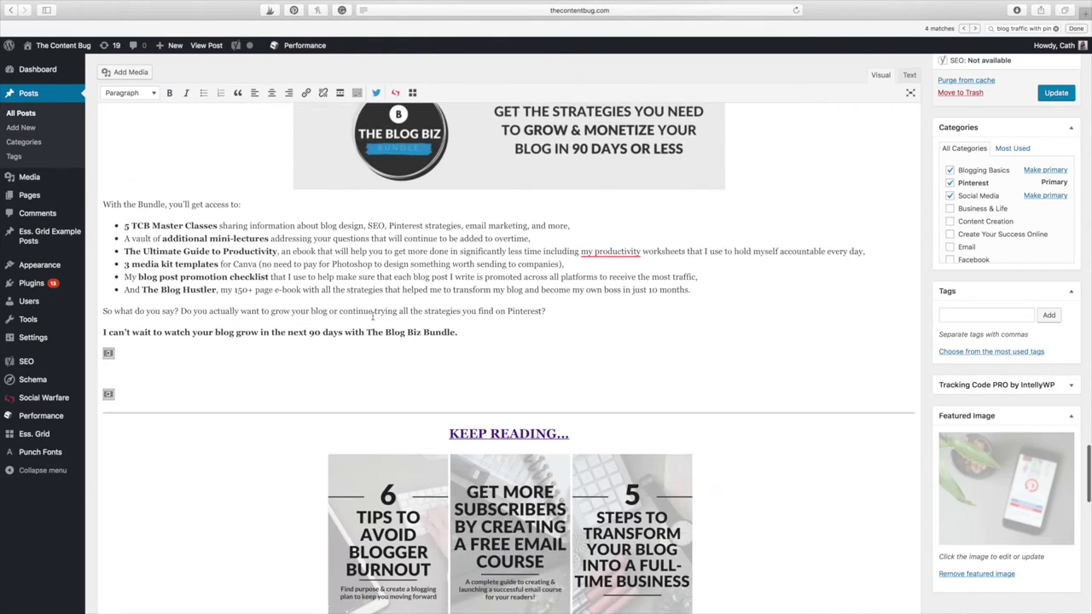
{"action": "scroll", "coordinate": [373, 316], "scroll_direction": "down", "scroll_amount": 15}
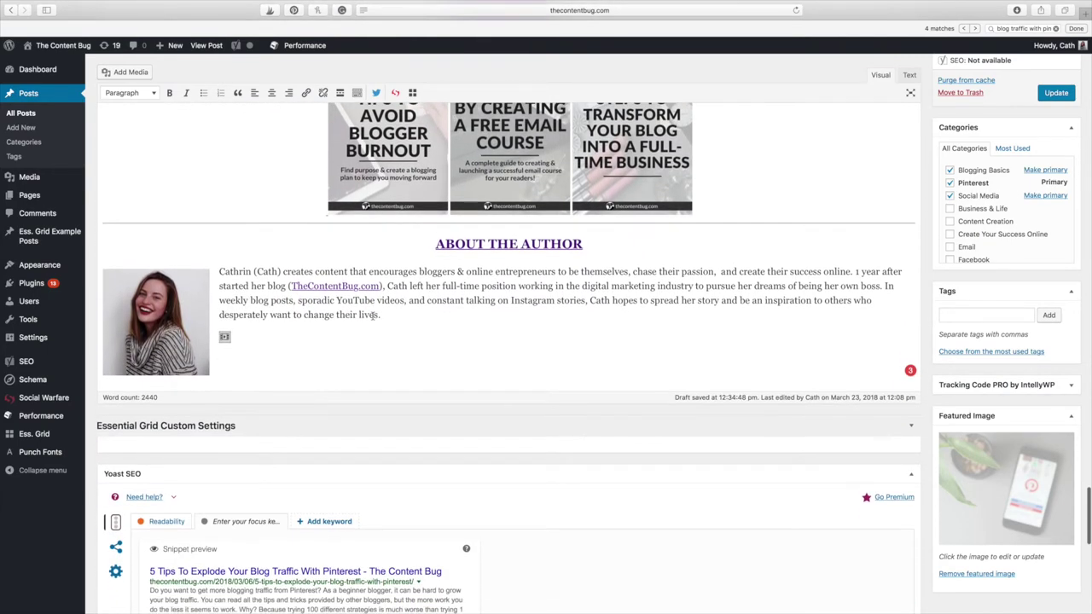
{"action": "scroll", "coordinate": [373, 316], "scroll_direction": "down", "scroll_amount": 5}
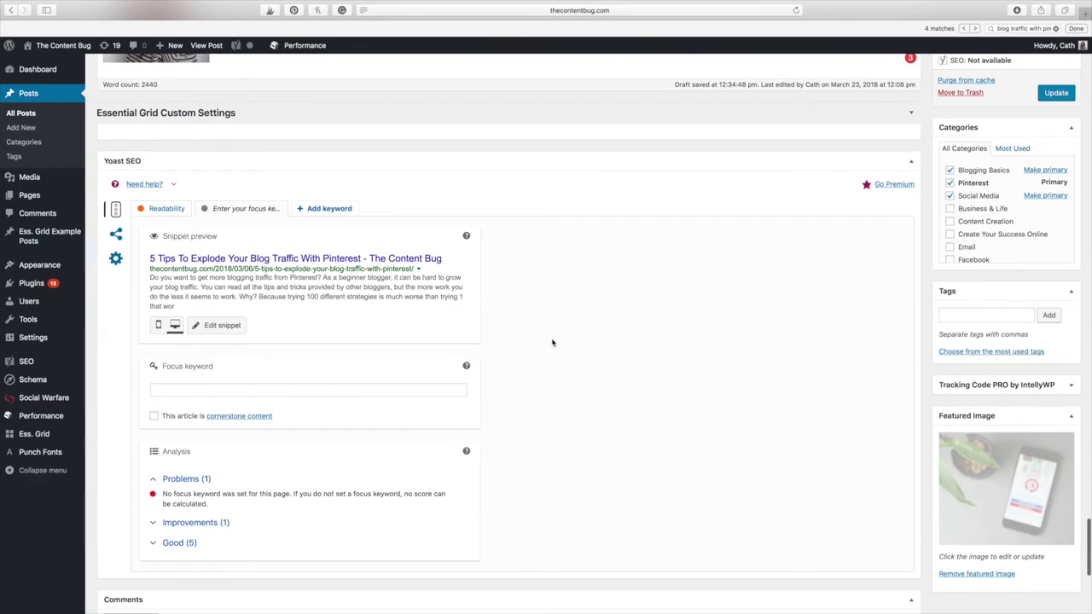
{"action": "scroll", "coordinate": [552, 343], "scroll_direction": "down", "scroll_amount": 1}
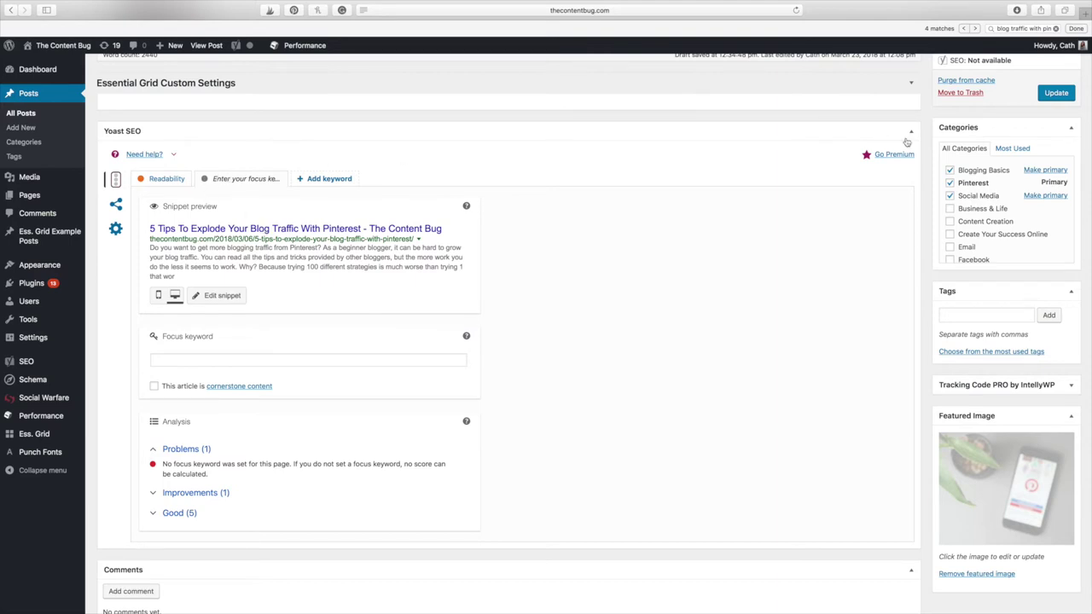
{"action": "scroll", "coordinate": [933, 139], "scroll_direction": "up", "scroll_amount": 3}
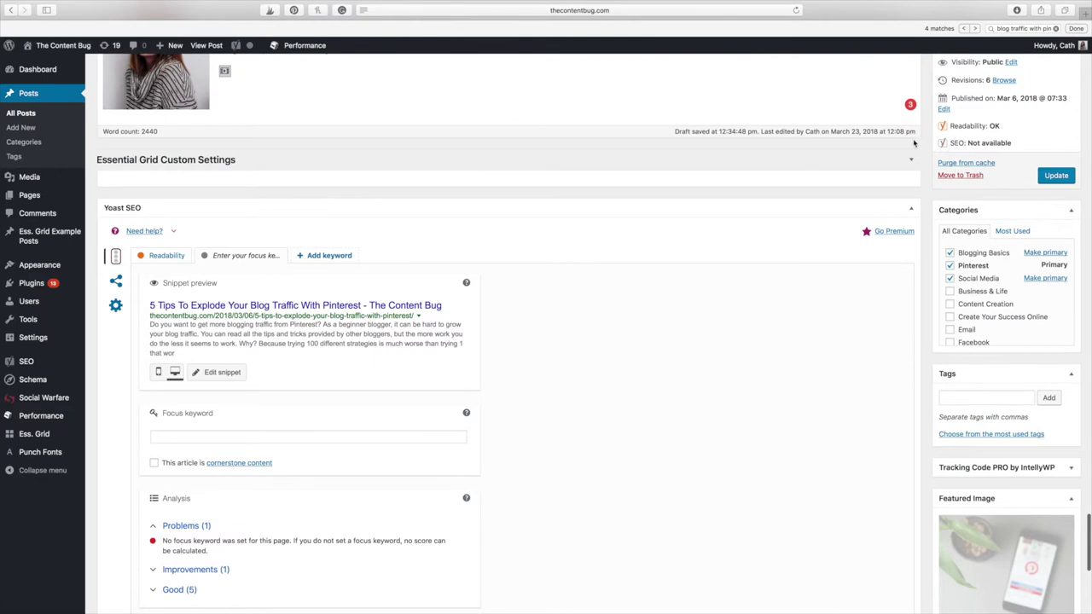
{"action": "scroll", "coordinate": [989, 153], "scroll_direction": "up", "scroll_amount": 2}
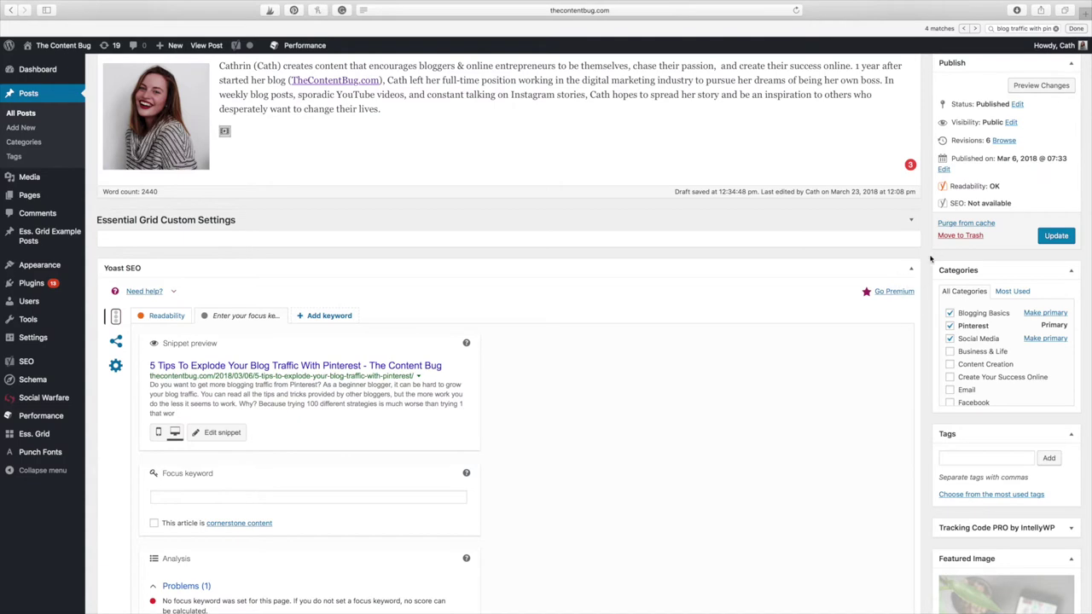
{"action": "scroll", "coordinate": [930, 258], "scroll_direction": "down", "scroll_amount": 1}
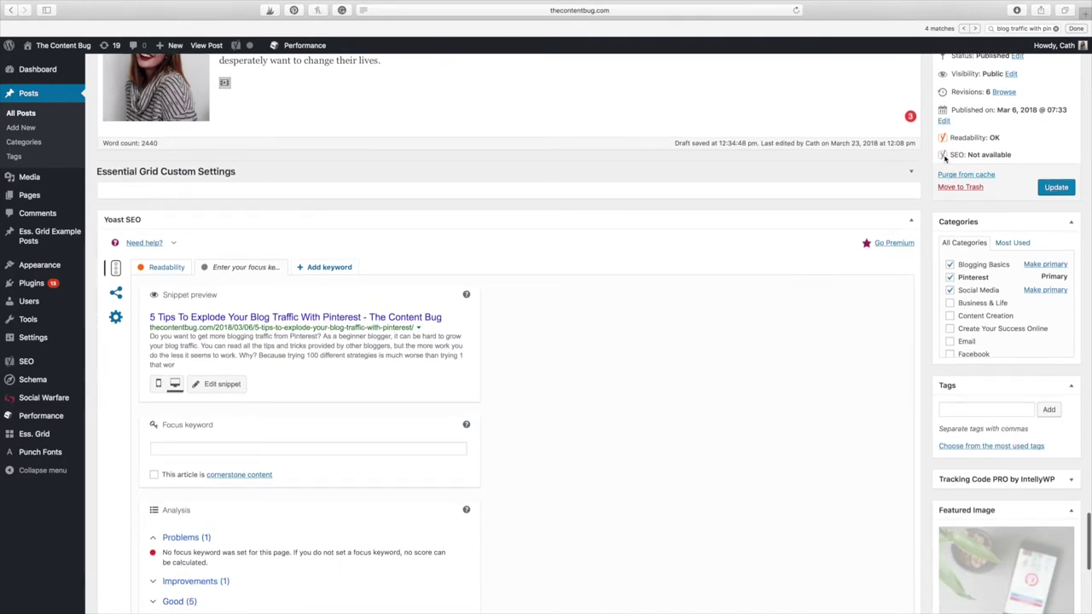
{"action": "scroll", "coordinate": [265, 414], "scroll_direction": "down", "scroll_amount": 1}
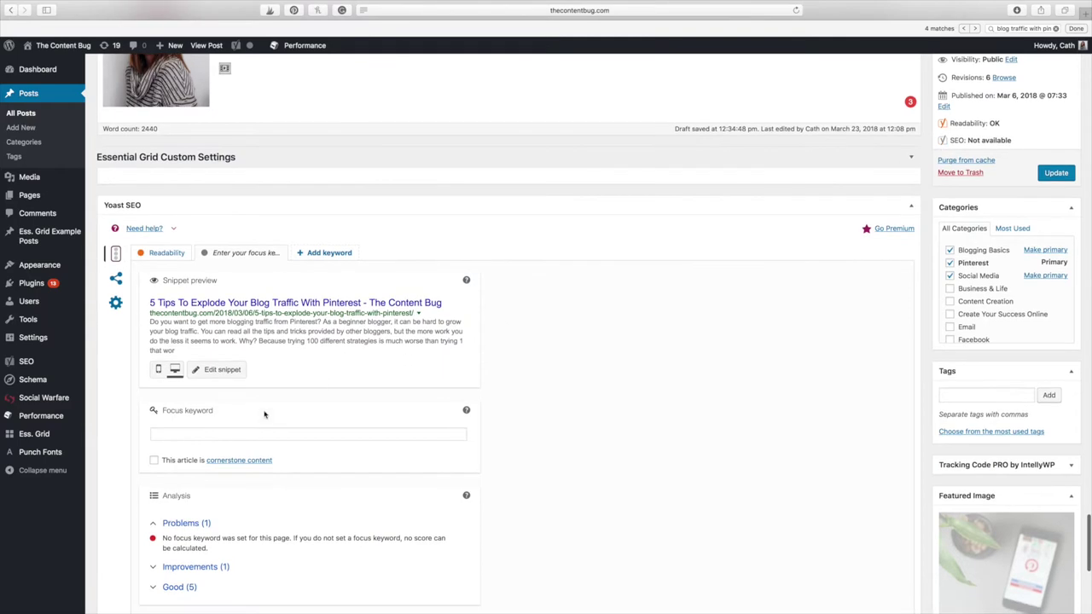
- Set the Yoast SEO focus keyword to "blog traffic with Pinterest"
{"action": "left_click", "coordinate": [224, 436]}
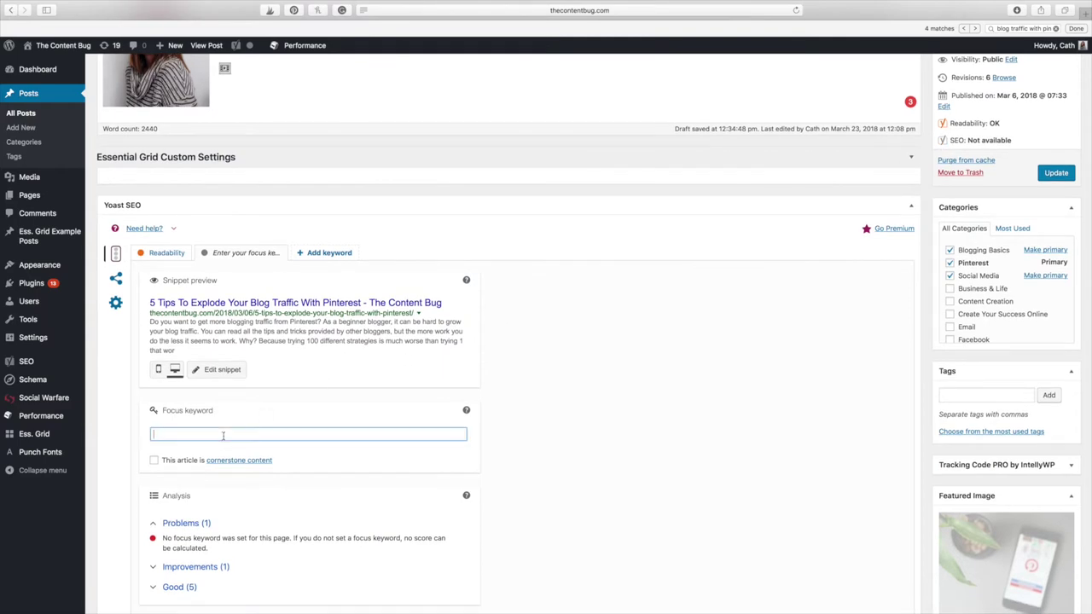
{"action": "type", "text": "blog traffic with Pinterest"}
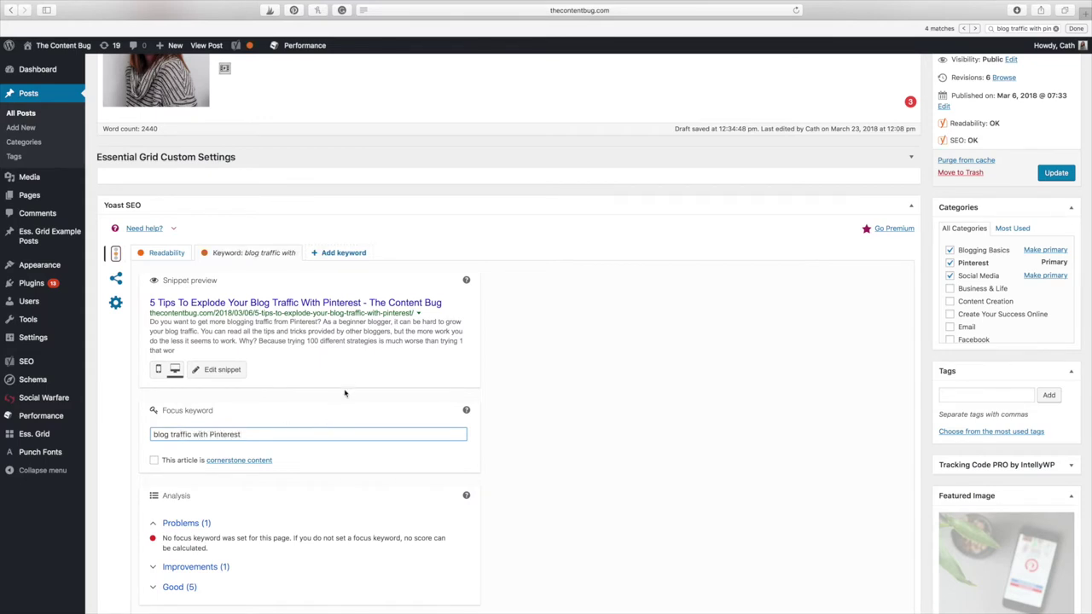
{"action": "left_click", "coordinate": [338, 393]}
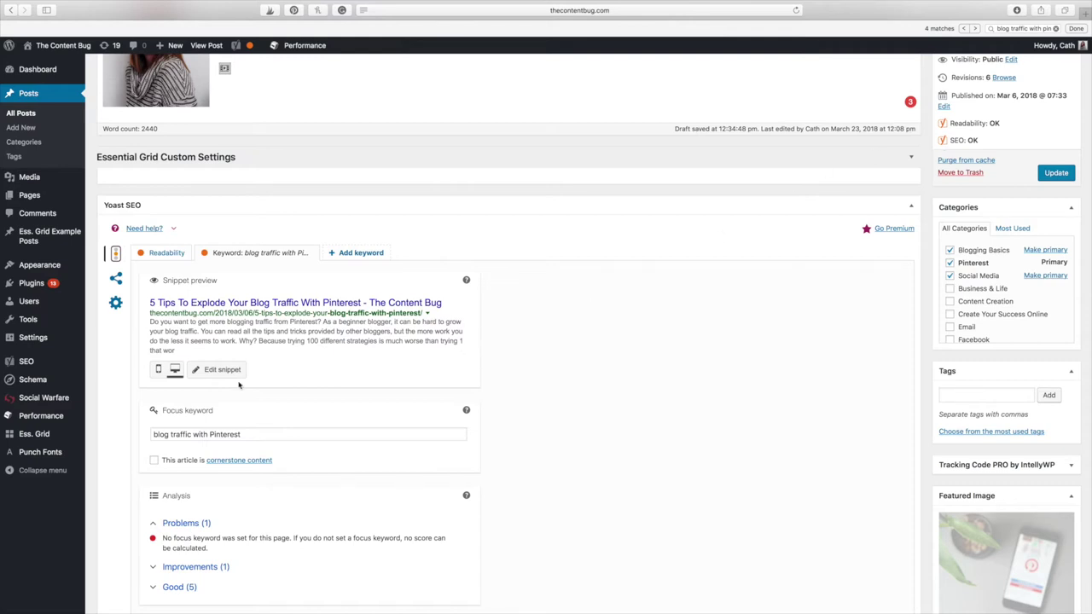
- Open the snippet for editing, shorten the slug to "explode-blog-traffic-with-pinterest", and highlight the keyword portion in it
{"action": "scroll", "coordinate": [242, 386], "scroll_direction": "down", "scroll_amount": 2}
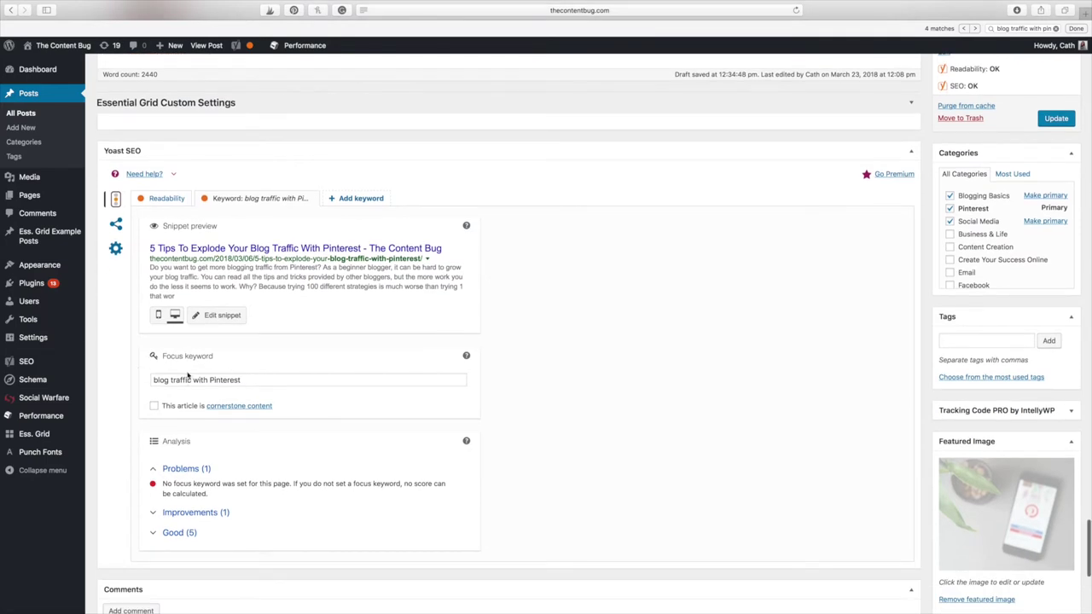
{"action": "left_click", "coordinate": [213, 318]}
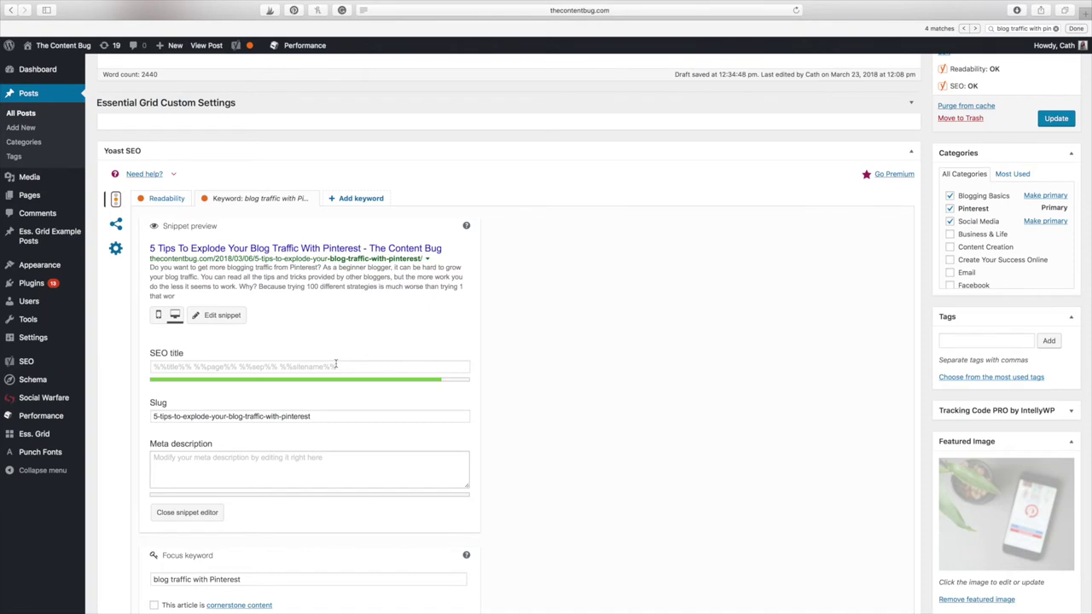
{"action": "scroll", "coordinate": [336, 364], "scroll_direction": "down", "scroll_amount": 2}
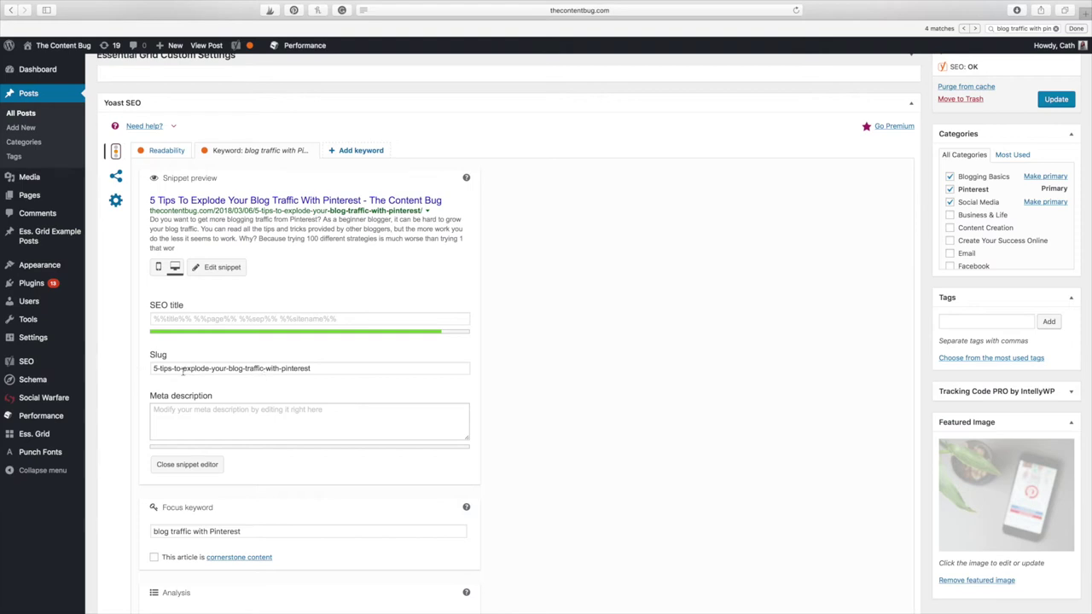
{"action": "left_click_drag", "start_coordinate": [182, 368], "coordinate": [144, 368]}
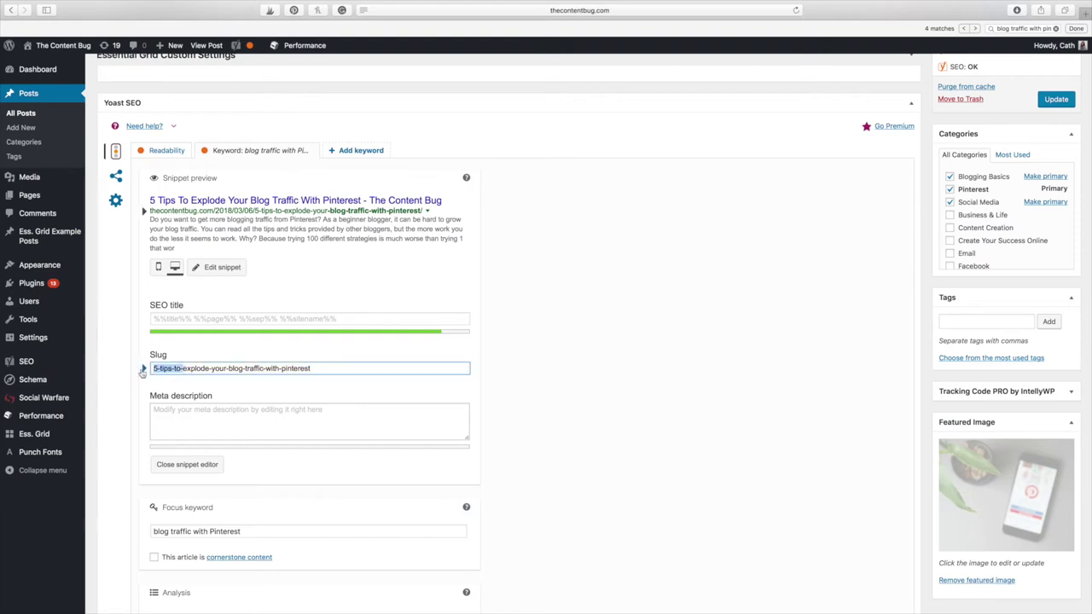
{"action": "key", "text": "BackSpace"}
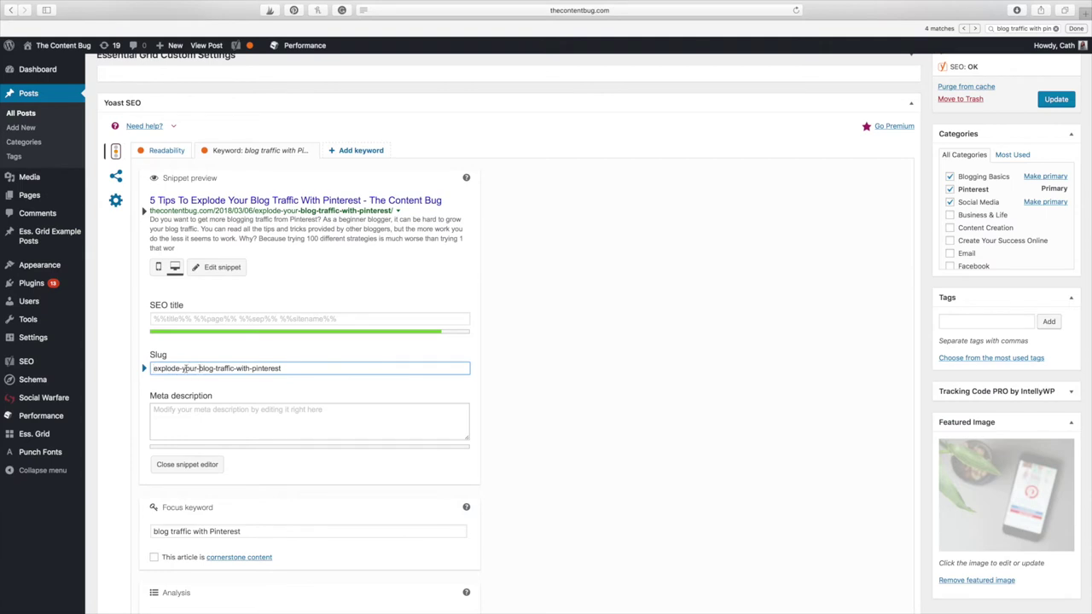
{"action": "left_click_drag", "start_coordinate": [198, 369], "coordinate": [150, 368]}
{"action": "left_click", "coordinate": [265, 369]}
{"action": "left_click_drag", "start_coordinate": [198, 368], "coordinate": [182, 369]}
{"action": "key", "text": "BackSpace"}
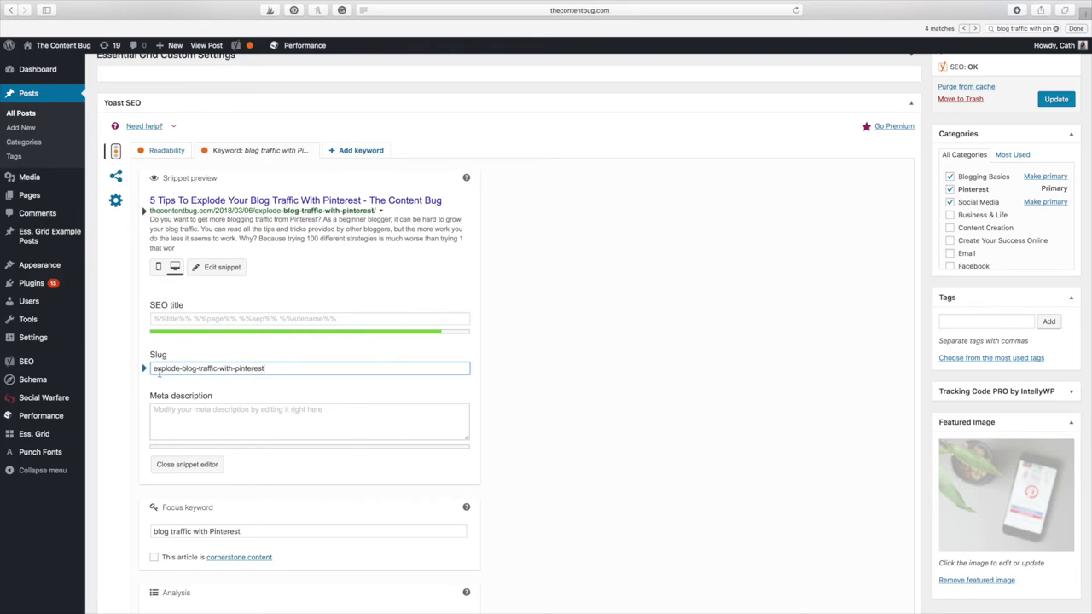
{"action": "left_click_drag", "start_coordinate": [276, 368], "coordinate": [182, 369]}
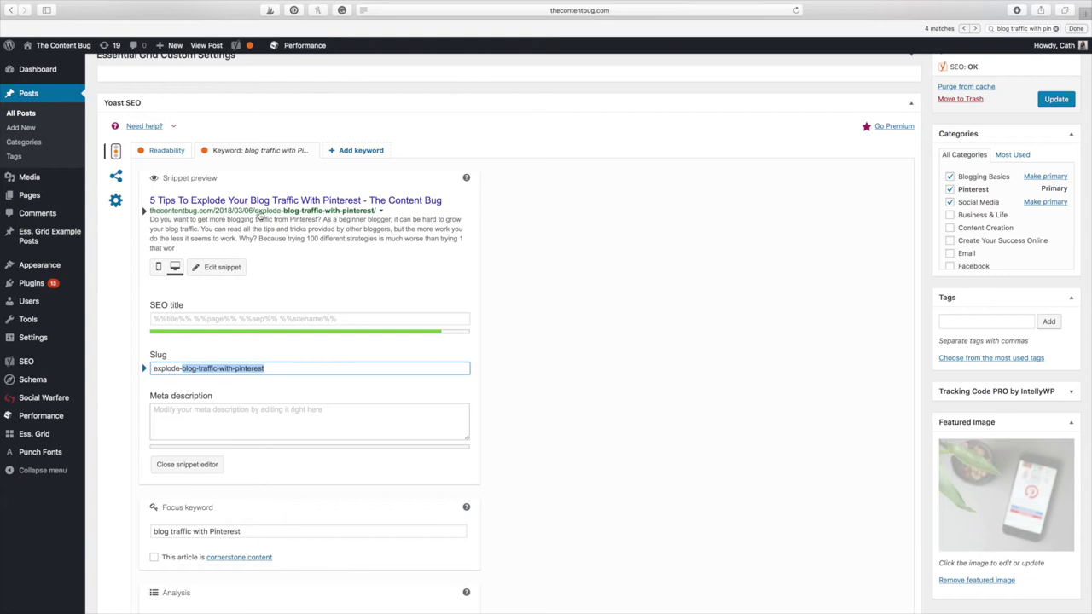
- Write a meta description starting "Do you want to grow your blog traffic with Pinterest?" about recent algorithm changes and Pinterest tips; ignore Grammarly's correction of "that"
{"action": "left_click", "coordinate": [182, 411]}
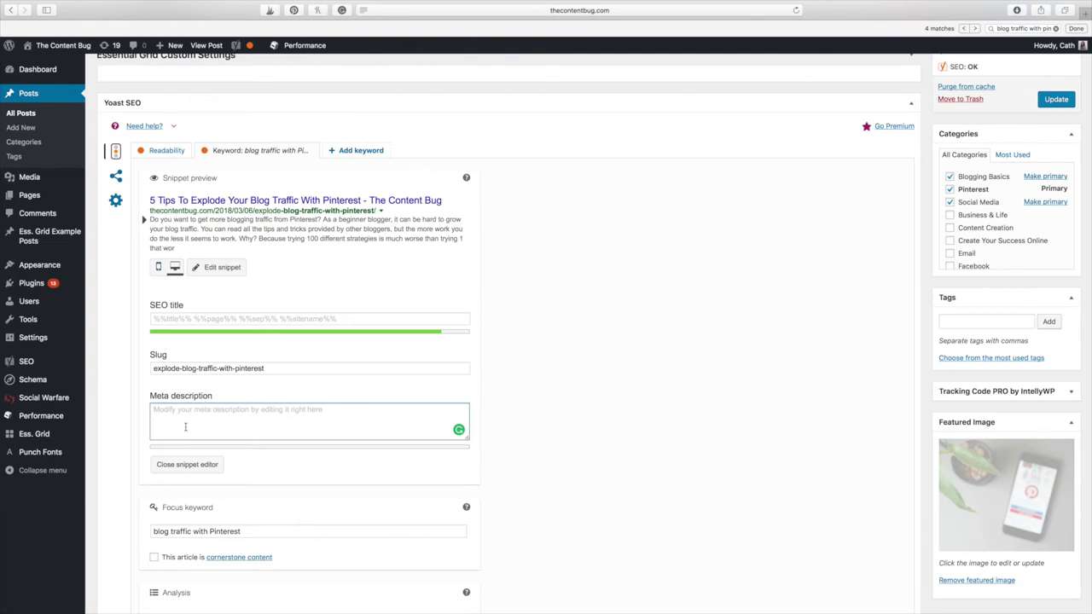
{"action": "left_click", "coordinate": [225, 418]}
{"action": "key", "text": "Escape"}
{"action": "type", "text": "Do you want to grow your blog traffic with Pinterest? With recent algorithm changes, there is more that you need to know to make your Pinterest strategy successful! Get ready to grow your blog with these Pinterest tips!"}
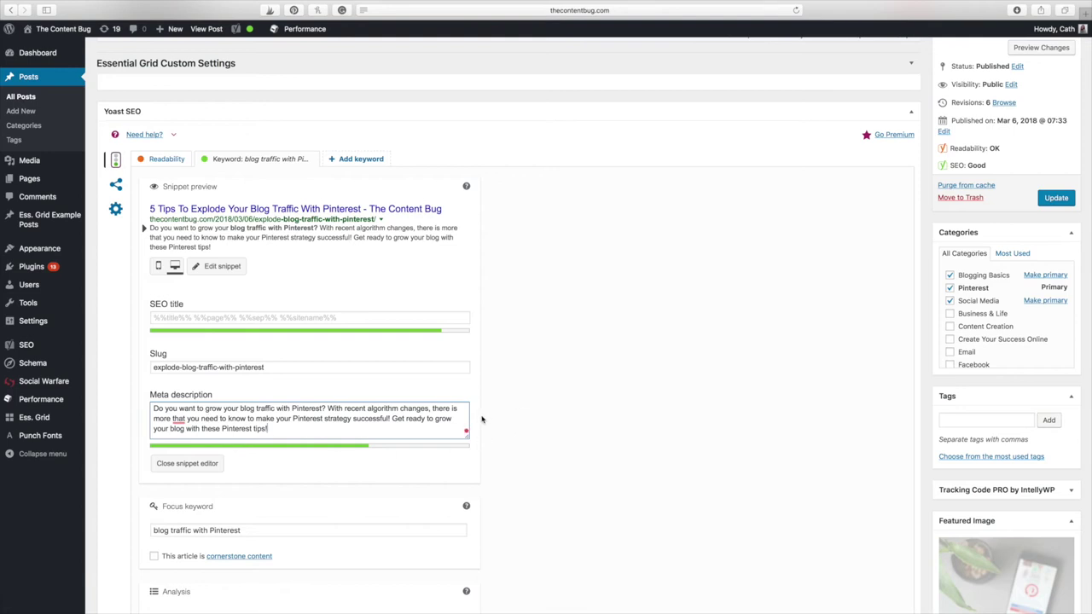
{"action": "mouse_move", "coordinate": [181, 418]}
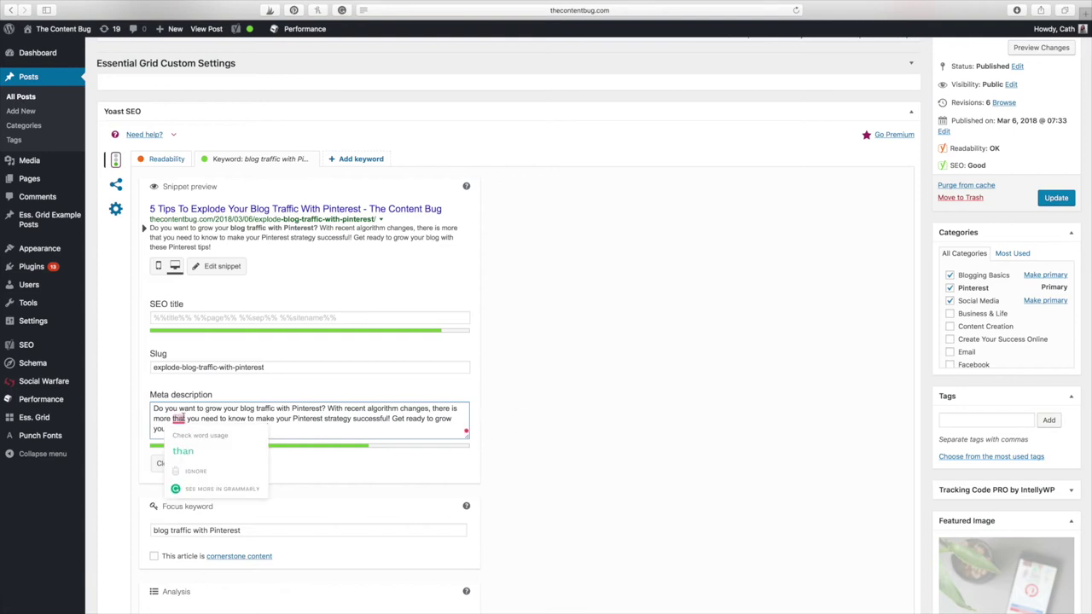
{"action": "left_click", "coordinate": [195, 471]}
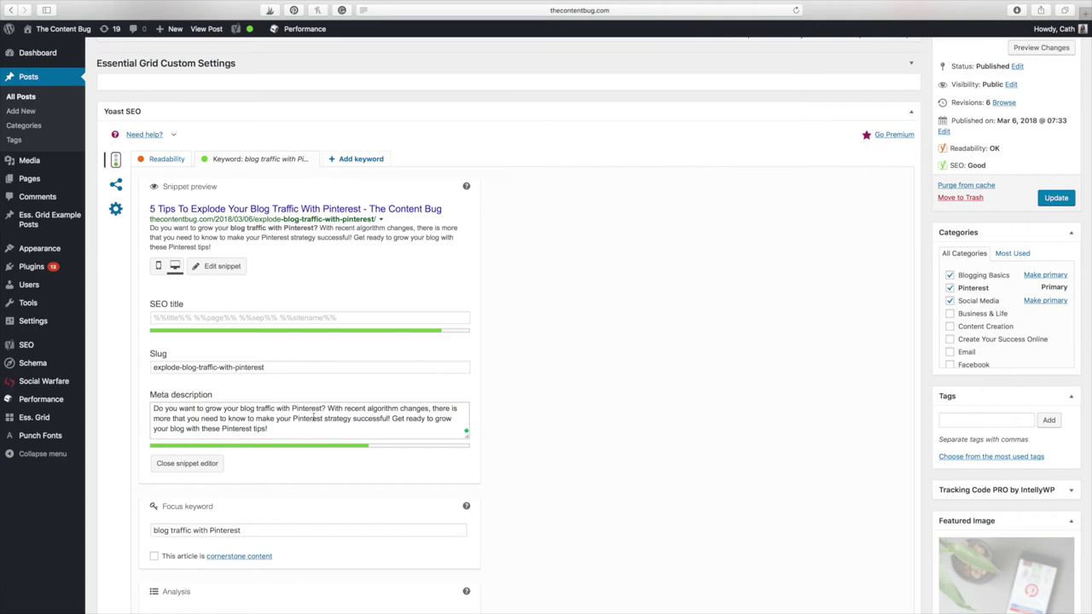
- Cut everything after the opening question from the meta description and paste it back in
{"action": "left_click", "coordinate": [270, 431]}
{"action": "key", "text": "super+a"}
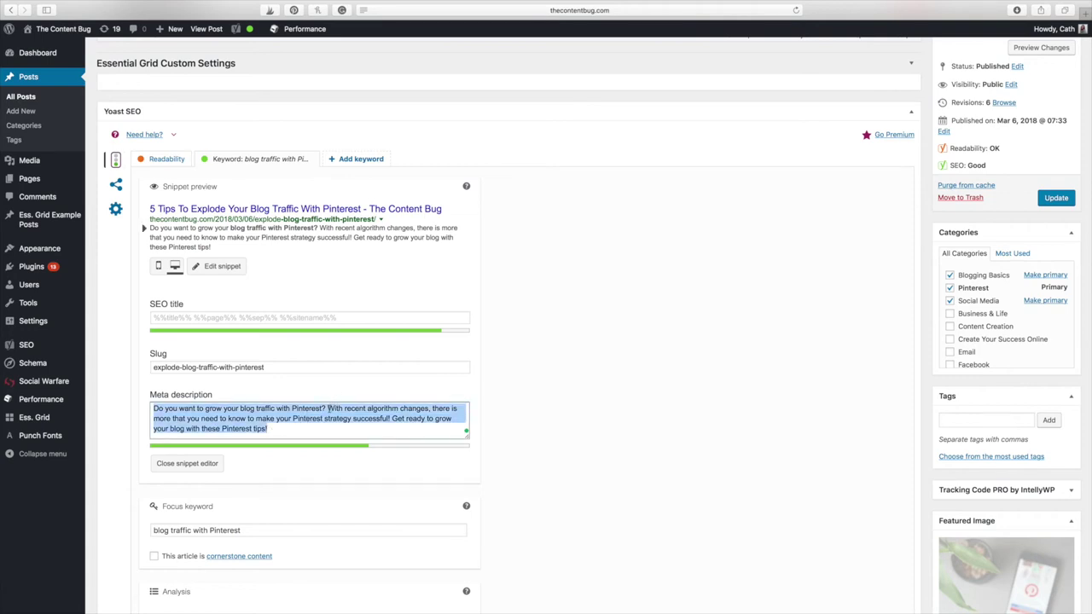
{"action": "left_click_drag", "start_coordinate": [327, 409], "coordinate": [334, 426]}
{"action": "key", "text": "super+c"}
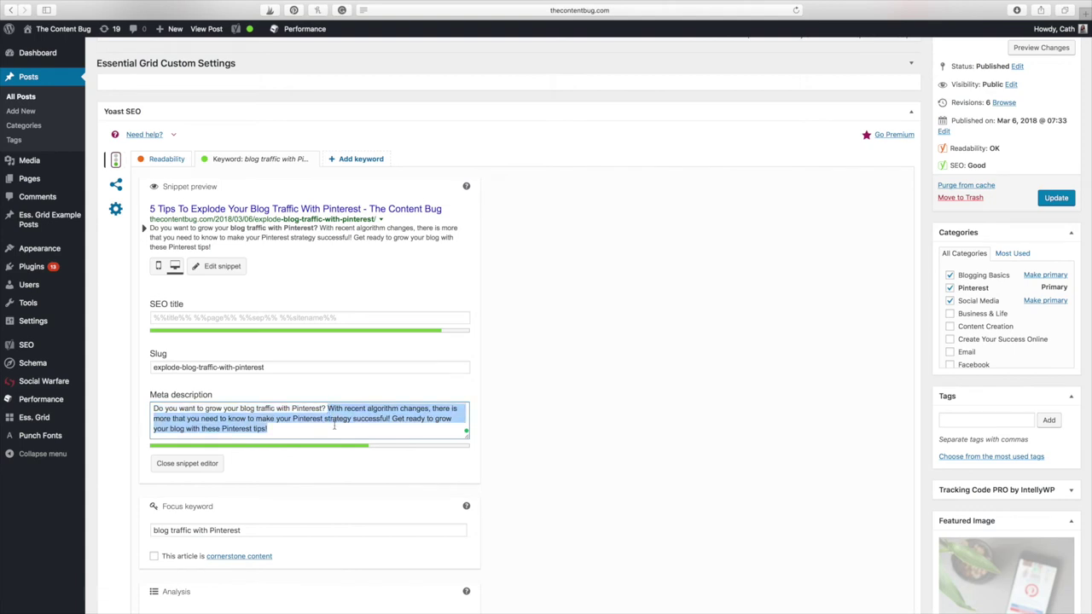
{"action": "key", "text": "BackSpace"}
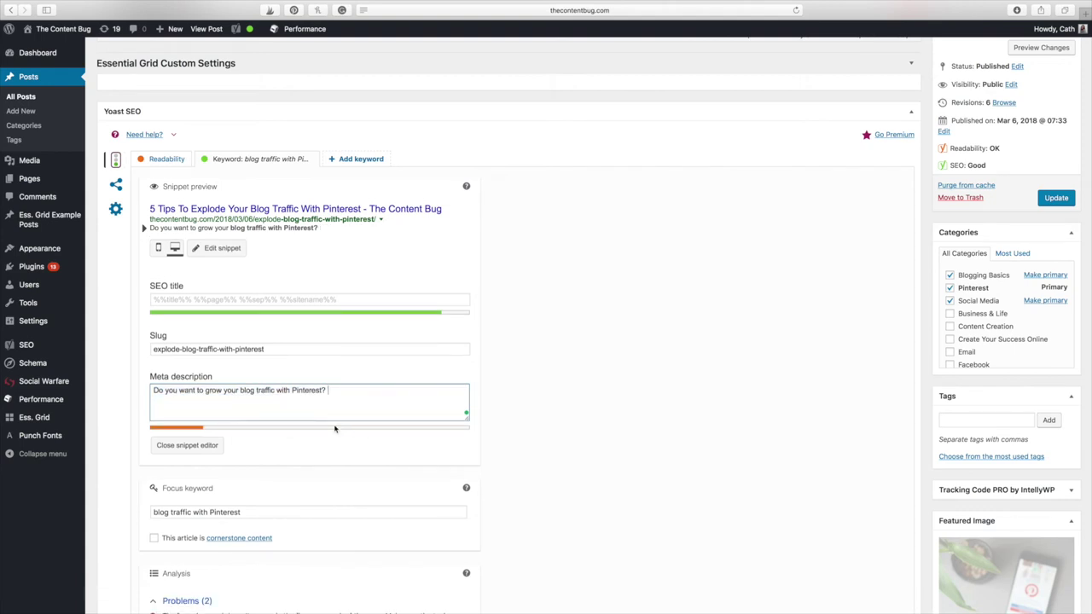
{"action": "left_click", "coordinate": [578, 402]}
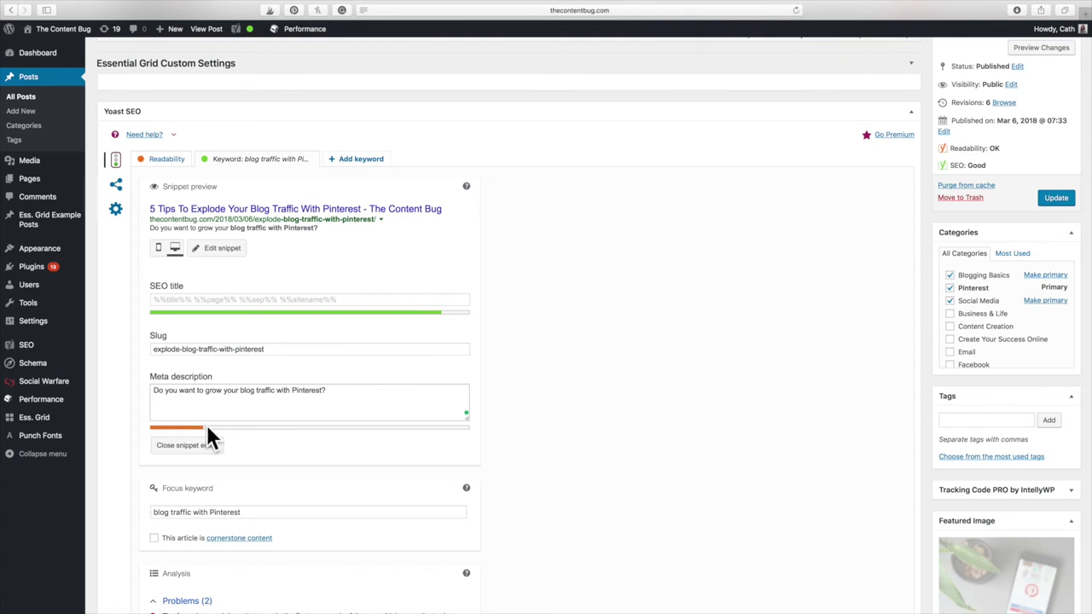
{"action": "left_click", "coordinate": [349, 394]}
{"action": "key", "text": "super+v"}
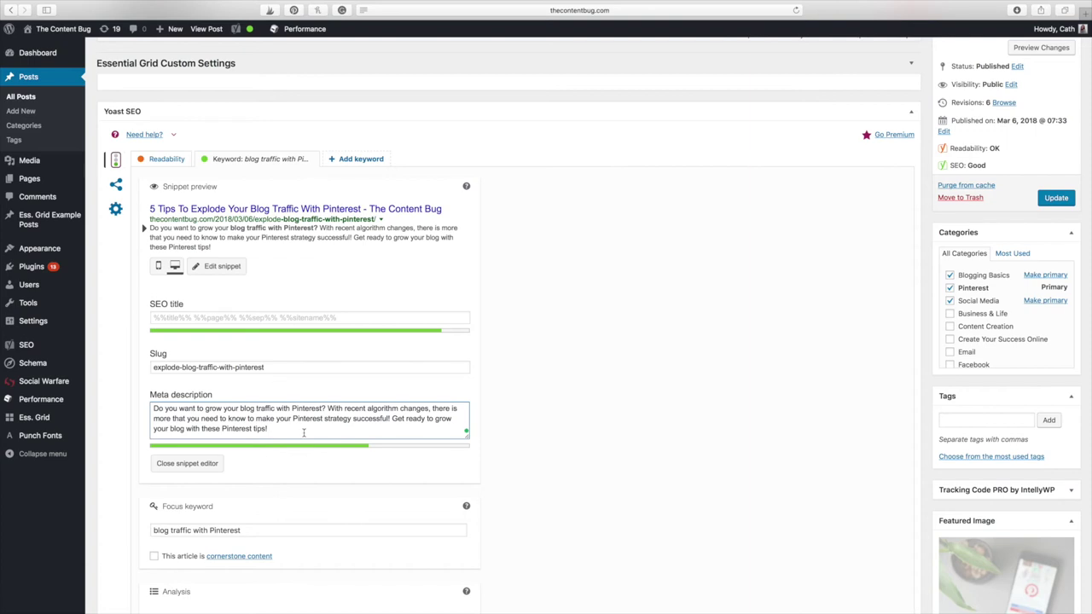
- Add a run of filler characters to the end of the meta description and delete it again
{"action": "type", "text": "sdklfhsdlkhfgiosrgnlsknfoughdsojfpjsdig"}
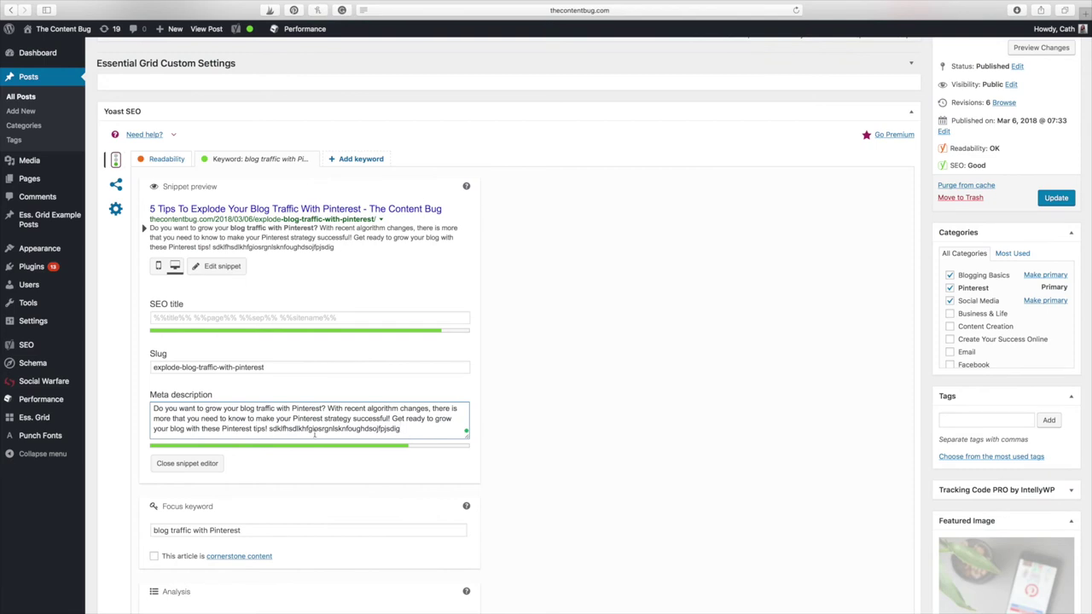
{"action": "left_click_drag", "start_coordinate": [270, 429], "coordinate": [400, 429]}
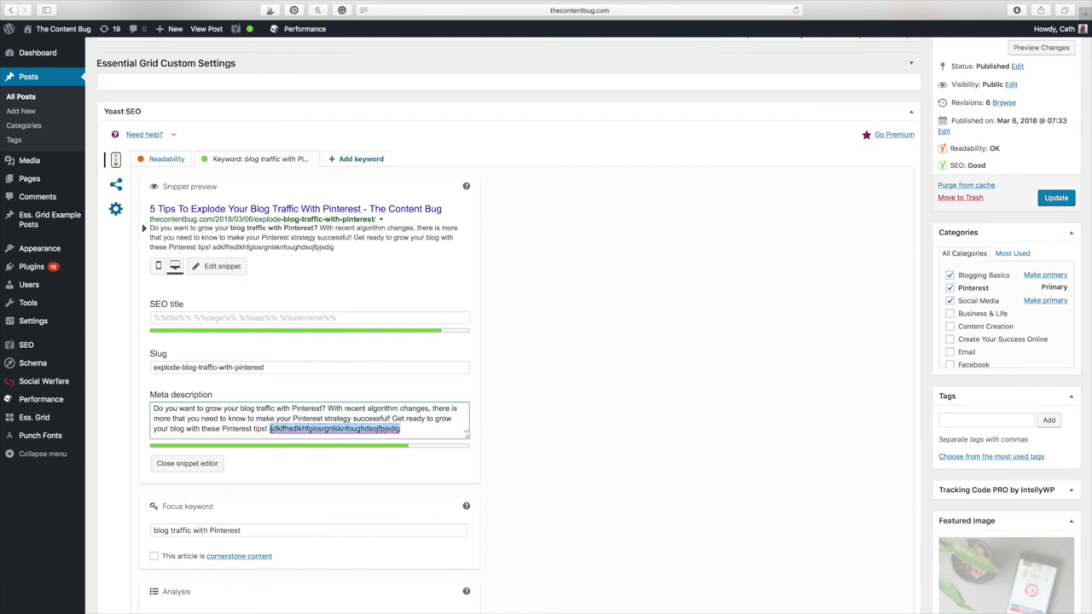
{"action": "key", "text": "BackSpace"}
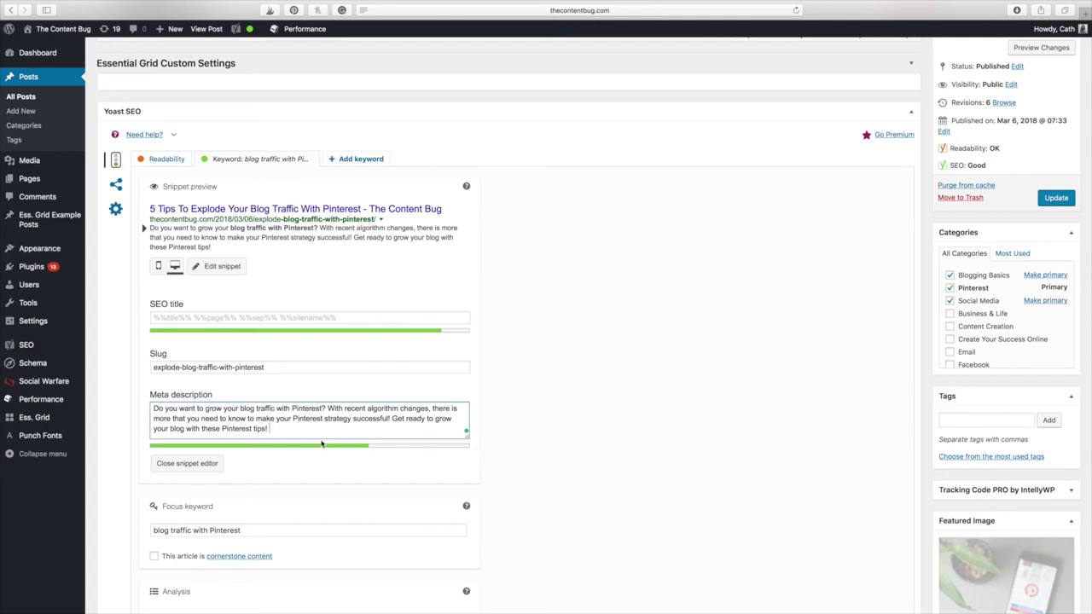
- Close the snippet editor and review the snippet preview together with the problems listed in the analysis
{"action": "scroll", "coordinate": [322, 447], "scroll_direction": "down", "scroll_amount": 2}
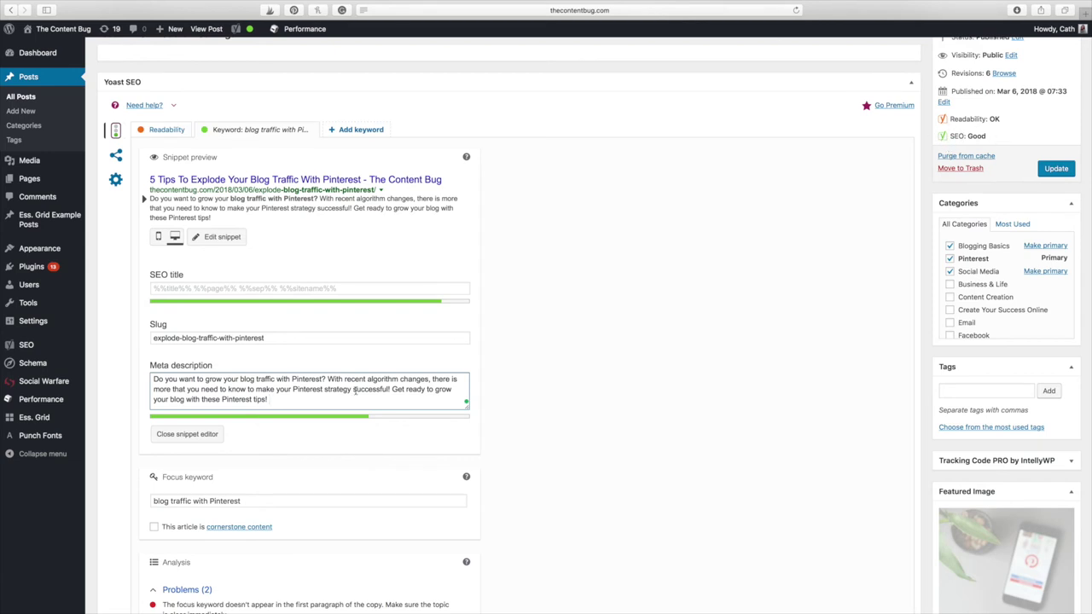
{"action": "scroll", "coordinate": [356, 390], "scroll_direction": "down", "scroll_amount": 3}
{"action": "scroll", "coordinate": [350, 401], "scroll_direction": "down", "scroll_amount": 2}
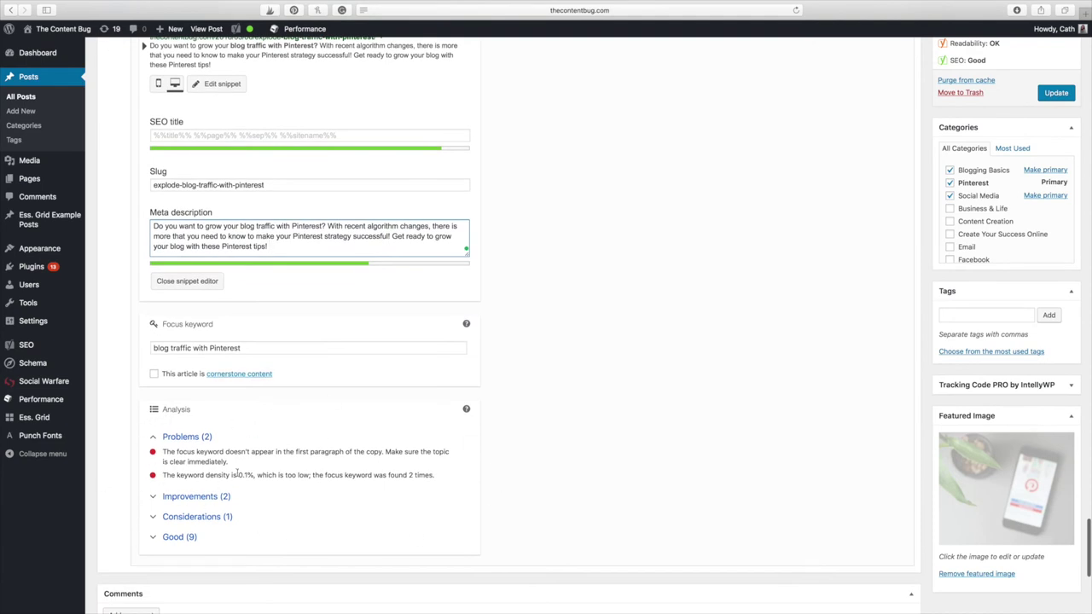
{"action": "left_click", "coordinate": [186, 281]}
{"action": "scroll", "coordinate": [227, 254], "scroll_direction": "up", "scroll_amount": 6}
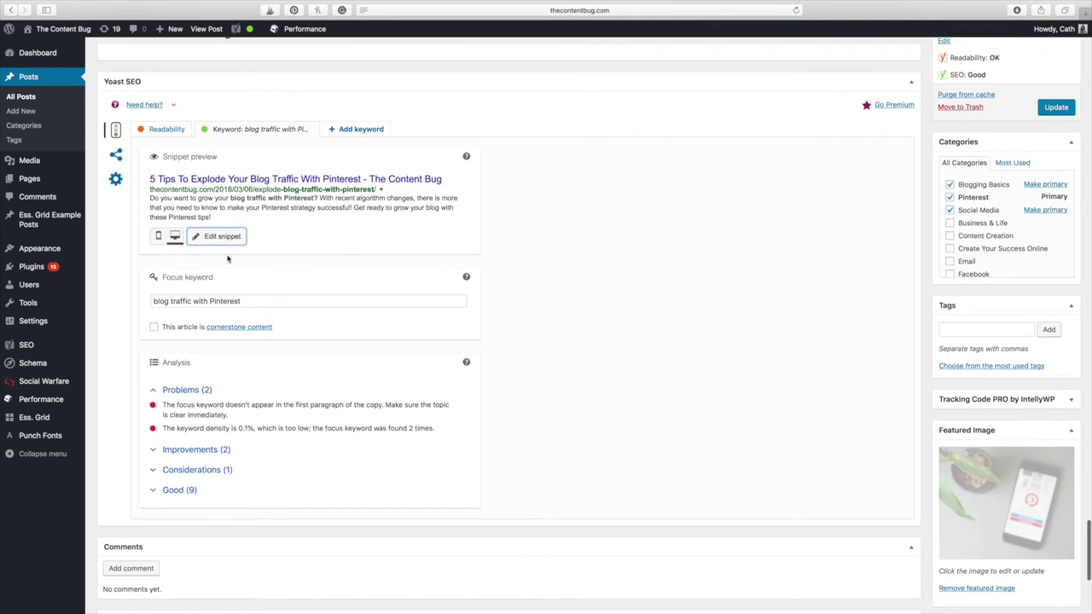
{"action": "scroll", "coordinate": [227, 254], "scroll_direction": "up", "scroll_amount": 1}
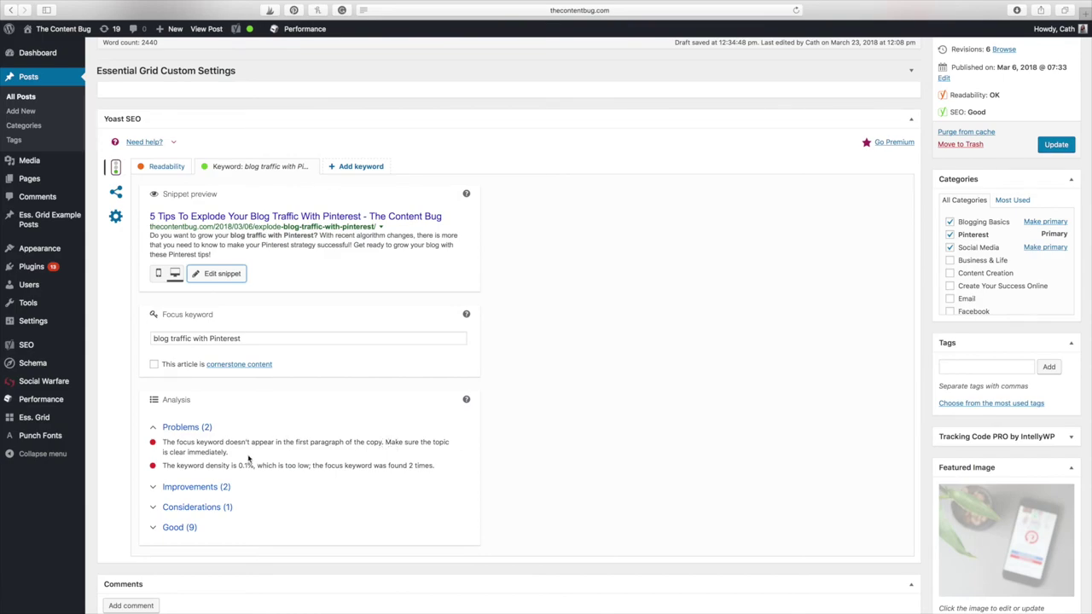
- Check the post's first paragraph and body content against the focus keyword placement and keyword density problems in the Yoast analysis
{"action": "scroll", "coordinate": [834, 185], "scroll_direction": "up", "scroll_amount": 10}
{"action": "scroll", "coordinate": [833, 185], "scroll_direction": "up", "scroll_amount": 10}
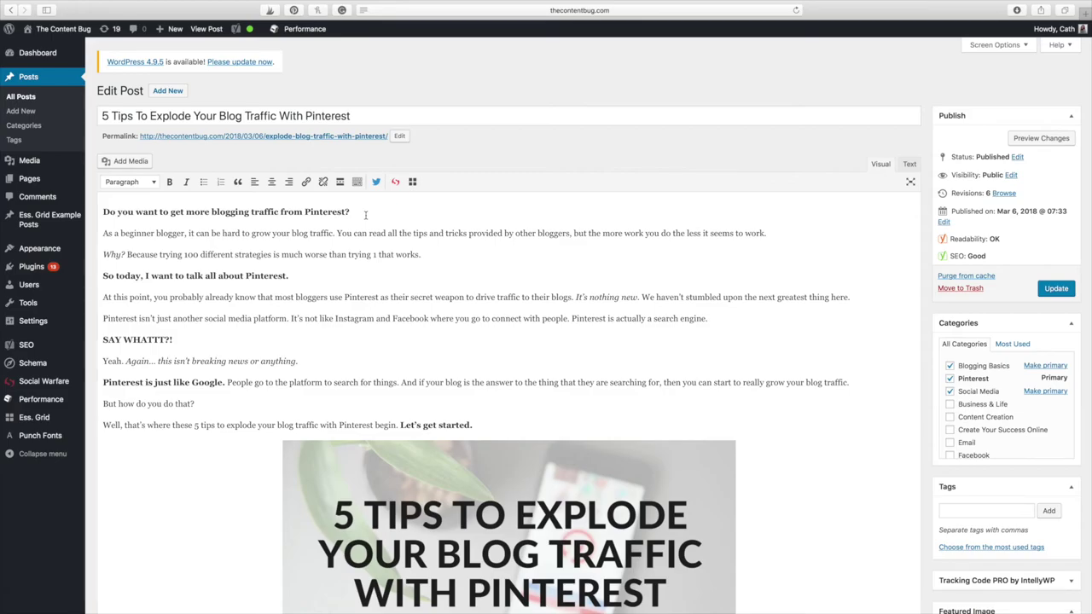
{"action": "scroll", "coordinate": [365, 215], "scroll_direction": "down", "scroll_amount": 20}
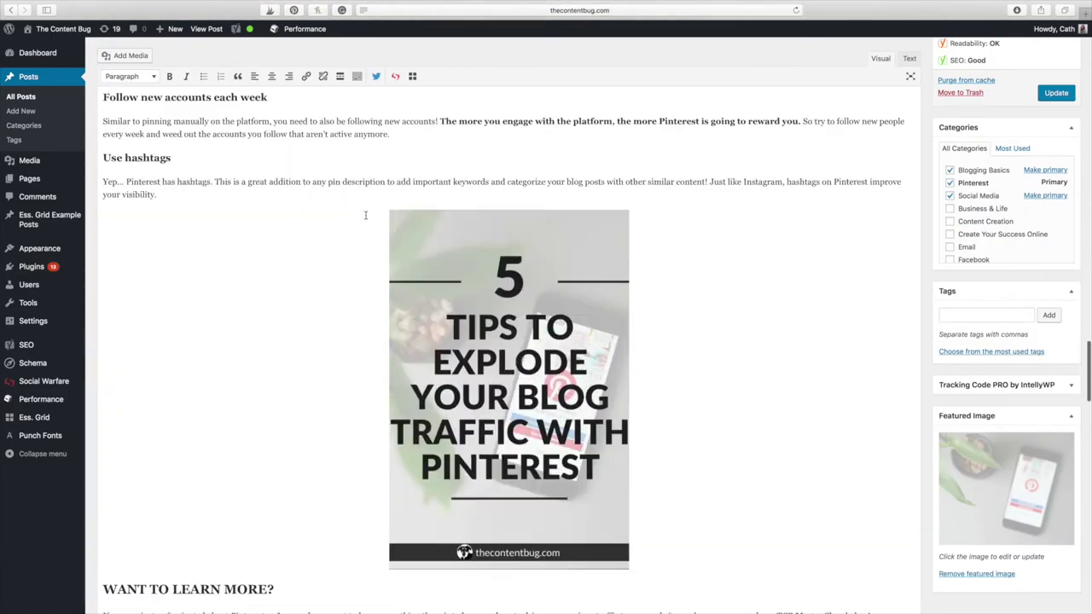
{"action": "scroll", "coordinate": [366, 215], "scroll_direction": "down", "scroll_amount": 10}
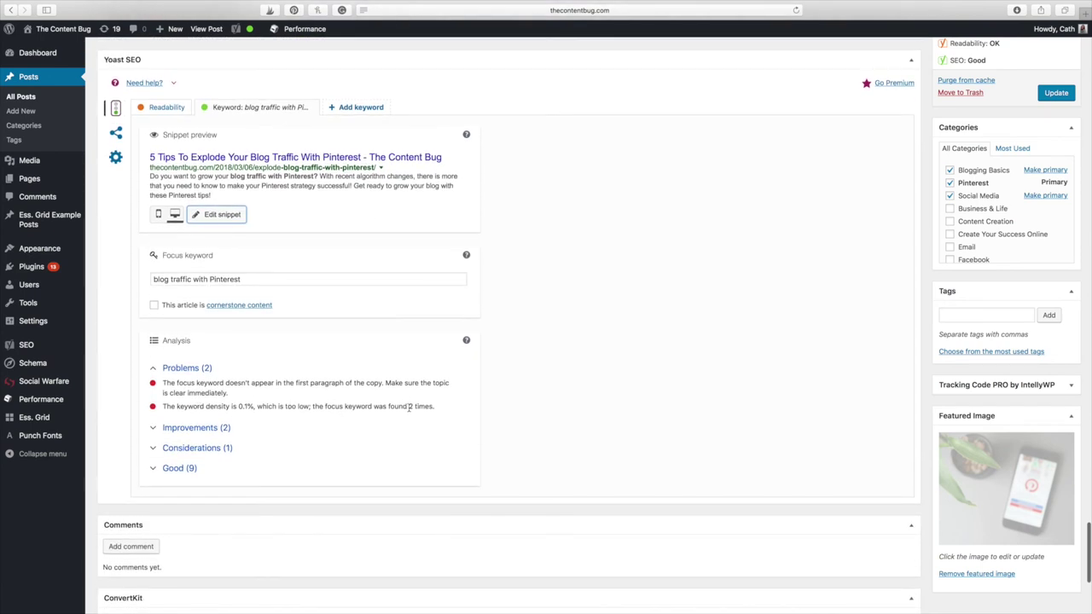
{"action": "scroll", "coordinate": [433, 406], "scroll_direction": "down", "scroll_amount": 1}
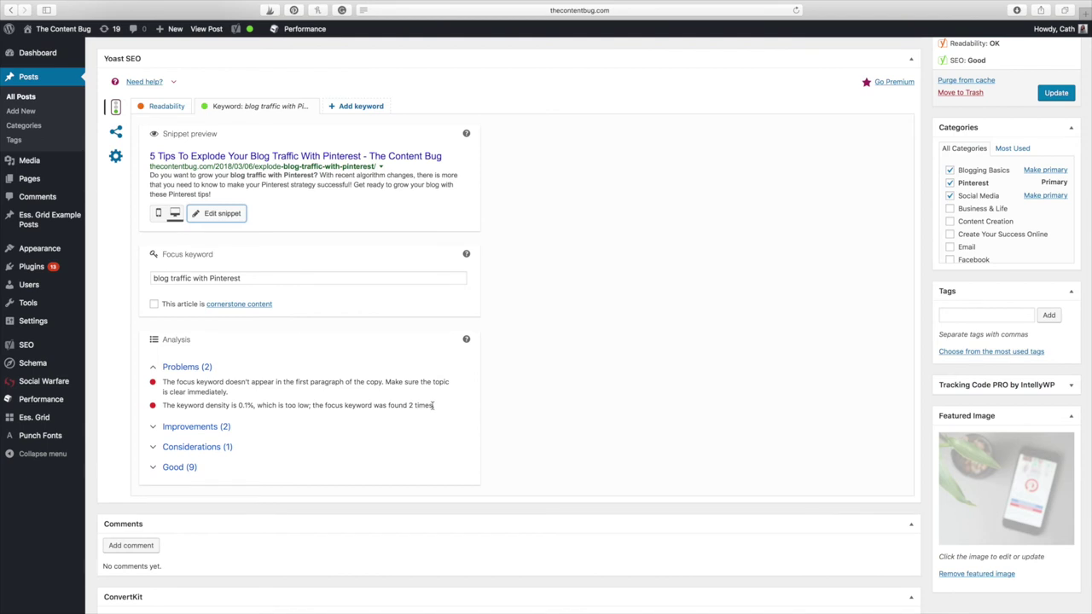
{"action": "scroll", "coordinate": [434, 406], "scroll_direction": "up", "scroll_amount": 15}
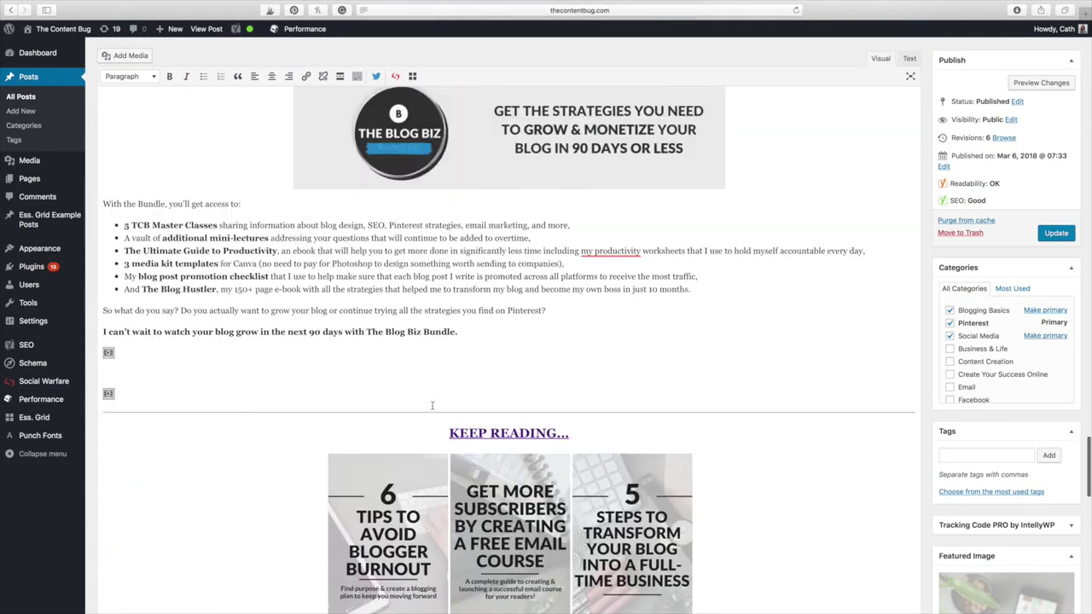
{"action": "scroll", "coordinate": [433, 406], "scroll_direction": "up", "scroll_amount": 5}
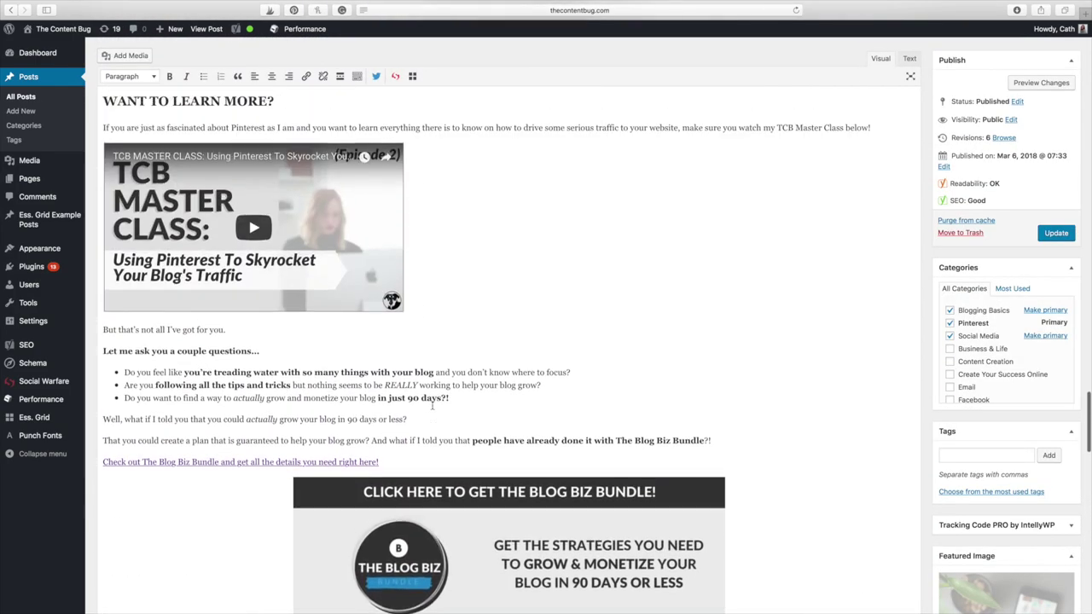
{"action": "scroll", "coordinate": [432, 406], "scroll_direction": "down", "scroll_amount": 20}
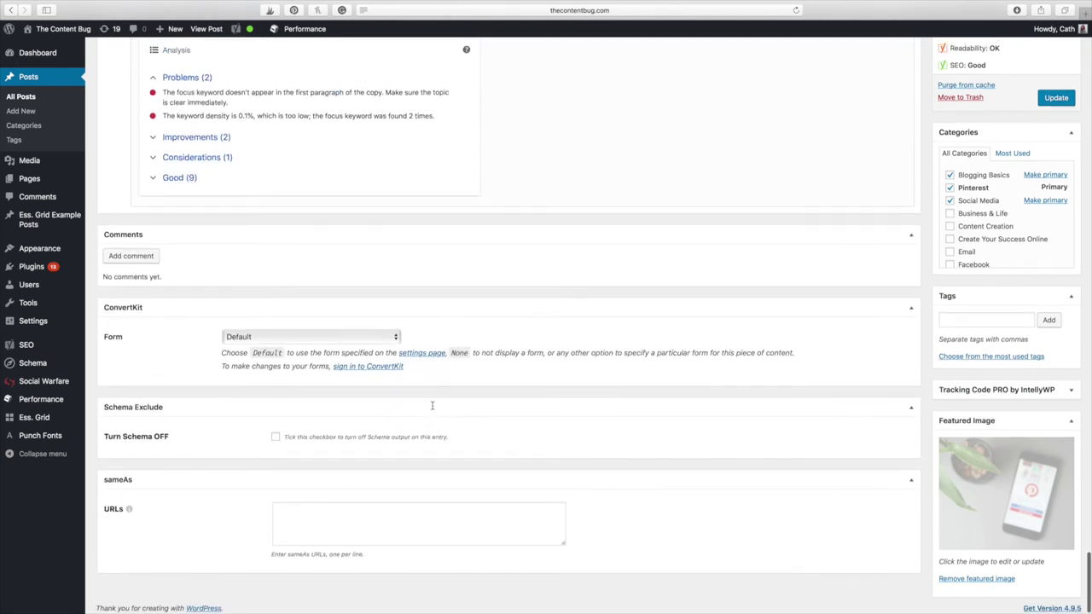
{"action": "scroll", "coordinate": [433, 407], "scroll_direction": "up", "scroll_amount": 6}
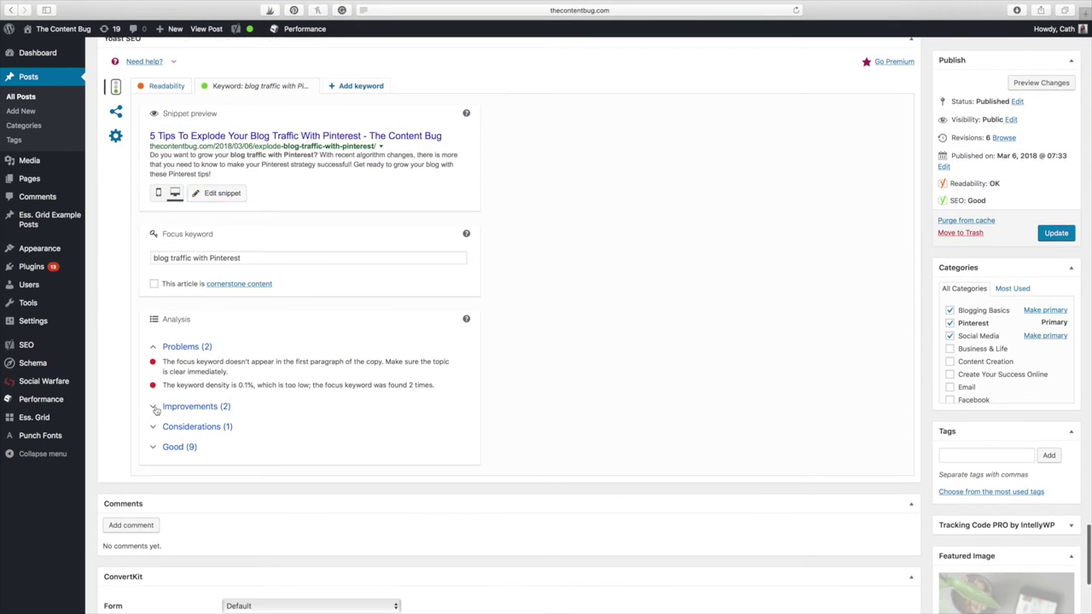
- Expand the Improvements and Good groups of the analysis, and highlight the results on text length and meta description length
{"action": "left_click", "coordinate": [156, 407]}
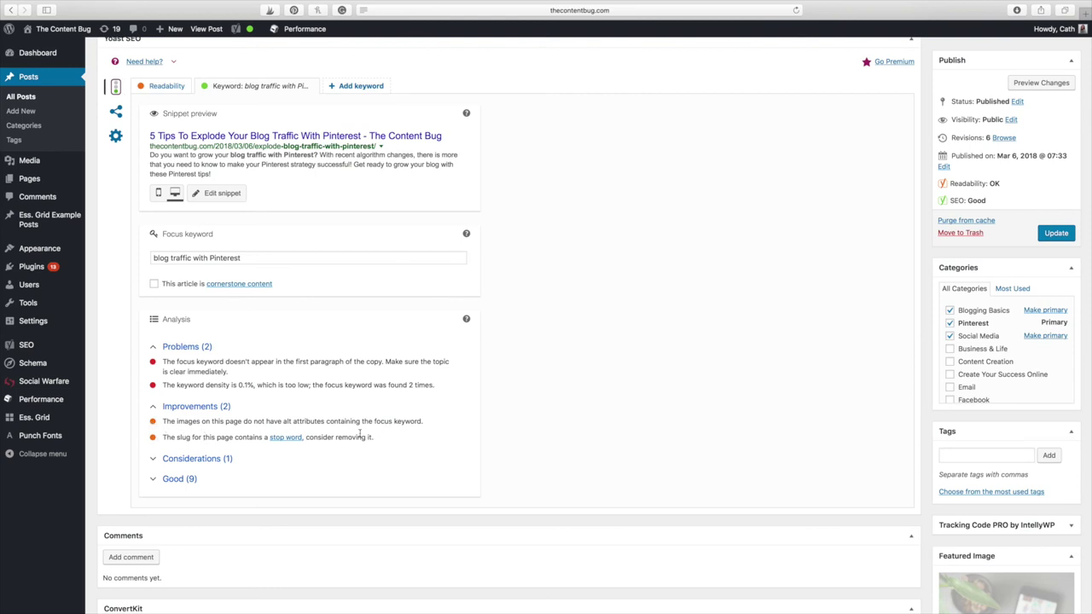
{"action": "scroll", "coordinate": [359, 436], "scroll_direction": "down", "scroll_amount": 2}
{"action": "left_click", "coordinate": [156, 421]}
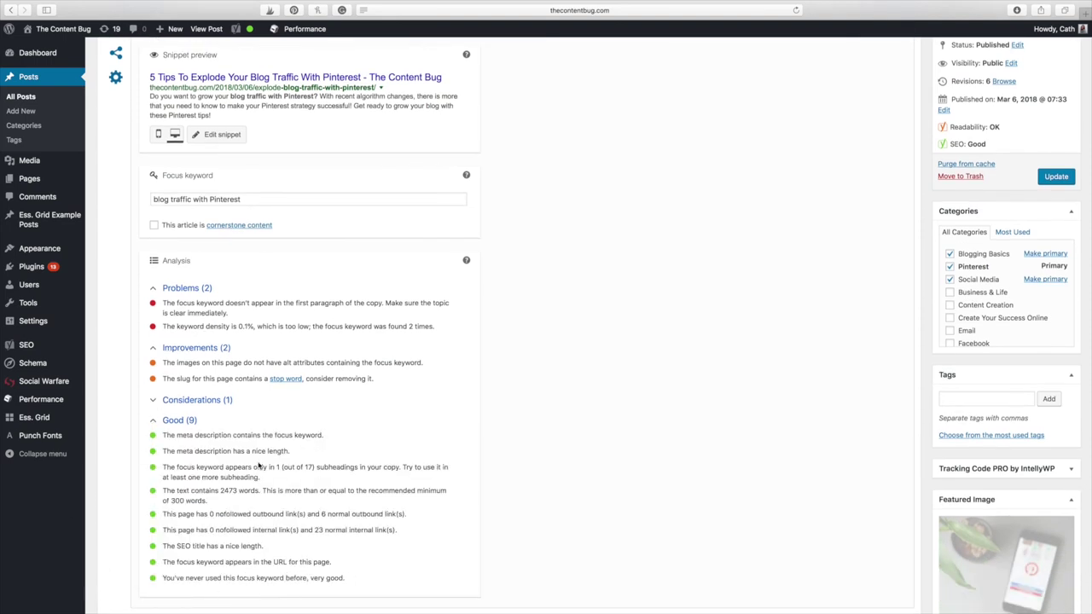
{"action": "scroll", "coordinate": [258, 465], "scroll_direction": "down", "scroll_amount": 2}
{"action": "left_click_drag", "start_coordinate": [162, 423], "coordinate": [213, 434]}
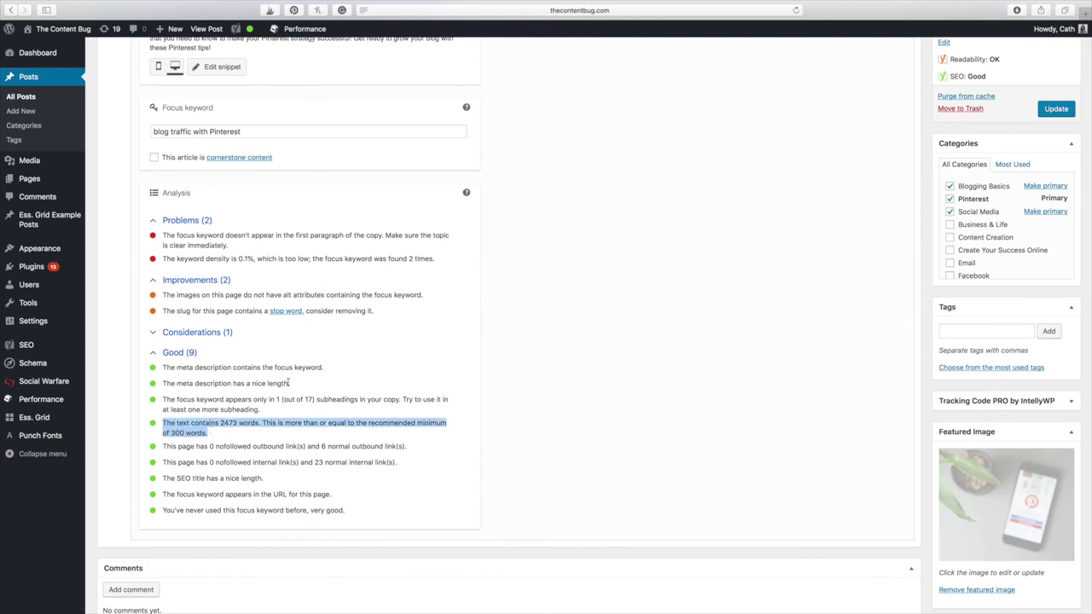
{"action": "left_click_drag", "start_coordinate": [291, 384], "coordinate": [164, 385]}
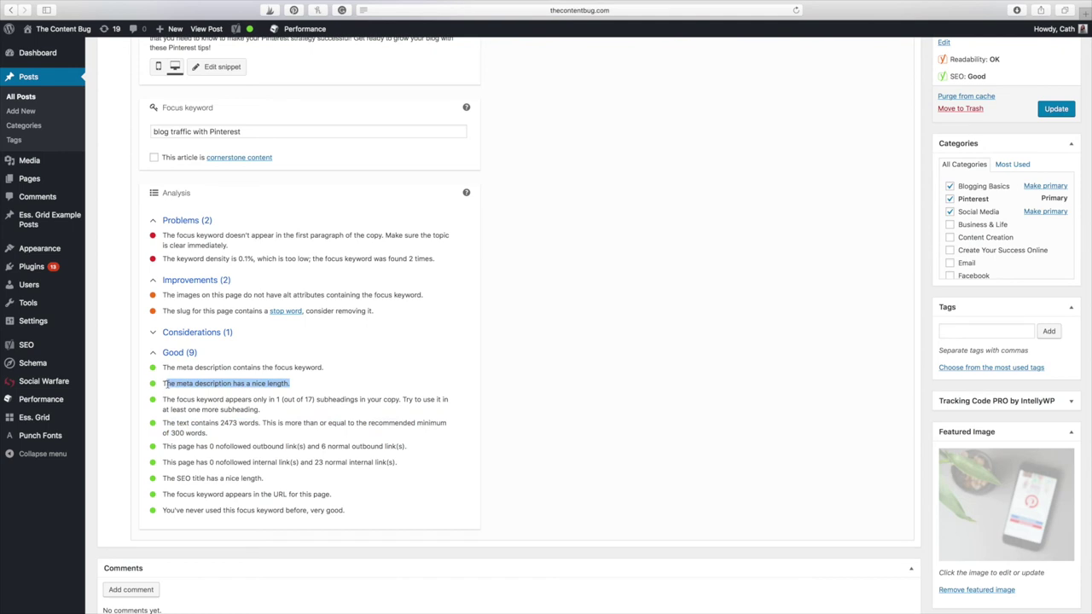
{"action": "left_click", "coordinate": [162, 383]}
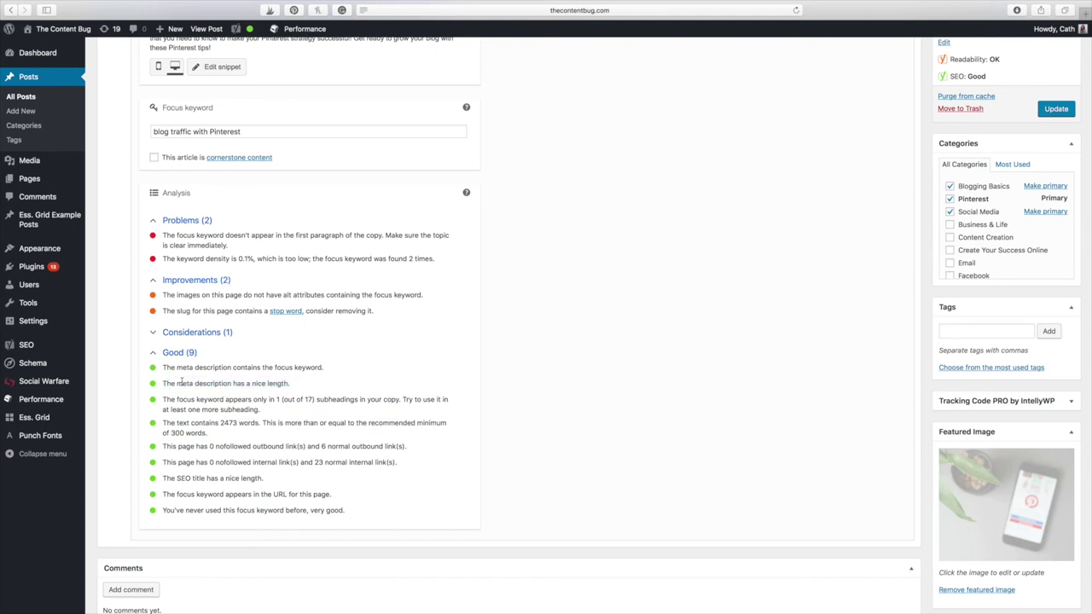
{"action": "left_click_drag", "start_coordinate": [294, 384], "coordinate": [158, 384]}
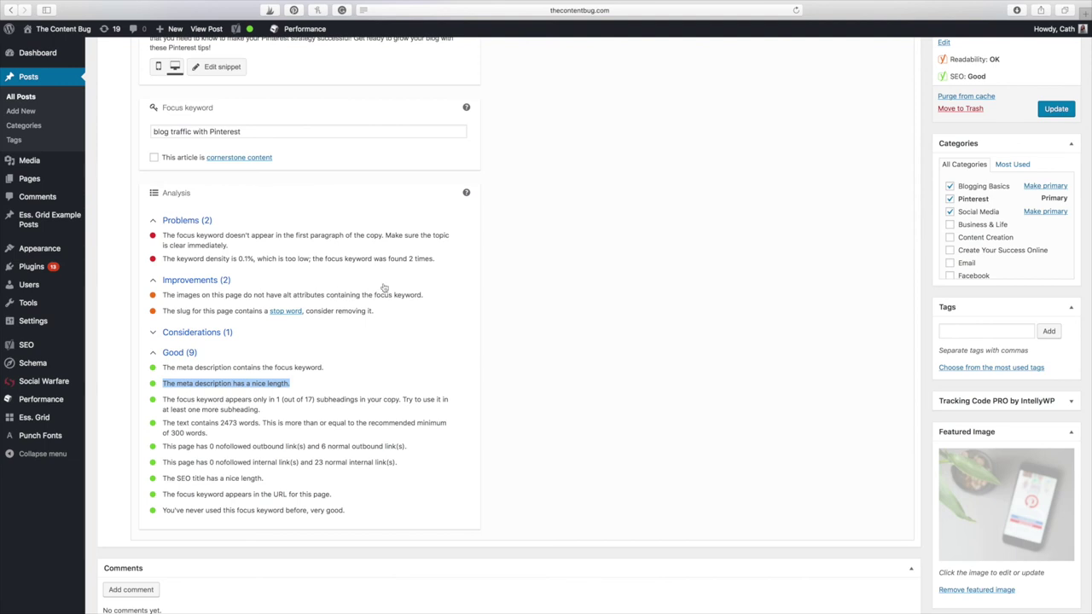
- Review the analysis once more and collapse its Good, Improvements and Problems groups
{"action": "scroll", "coordinate": [758, 207], "scroll_direction": "up", "scroll_amount": 2}
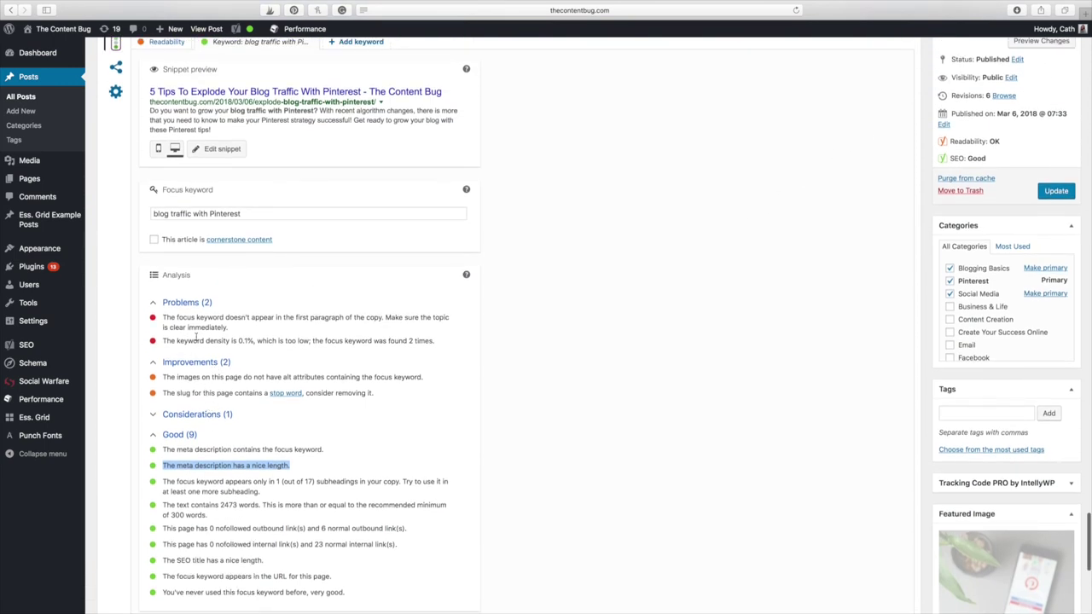
{"action": "scroll", "coordinate": [213, 113], "scroll_direction": "up", "scroll_amount": 1}
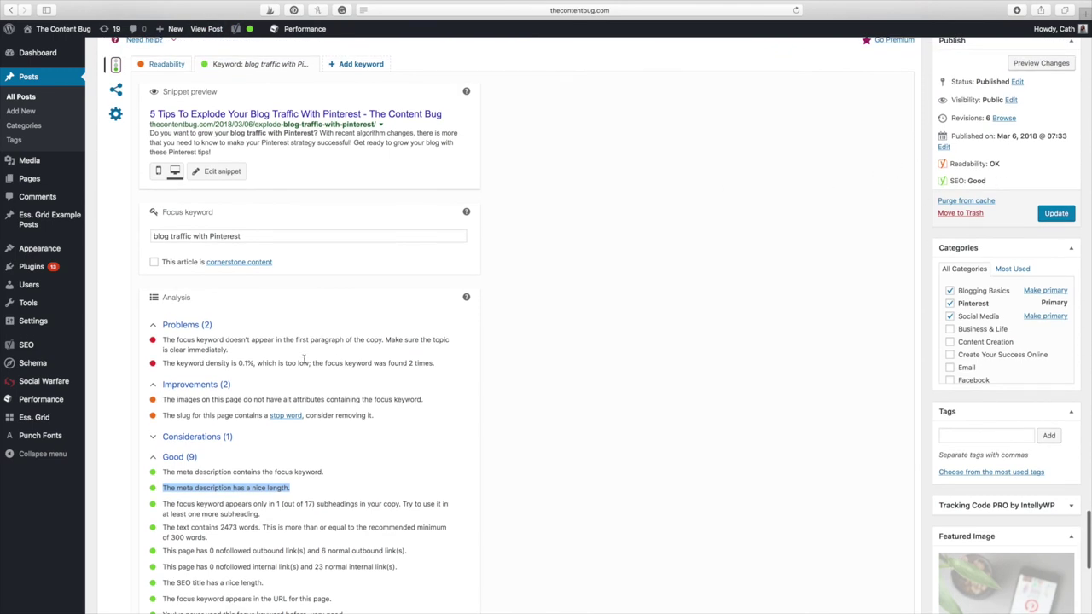
{"action": "scroll", "coordinate": [209, 600], "scroll_direction": "down", "scroll_amount": 3}
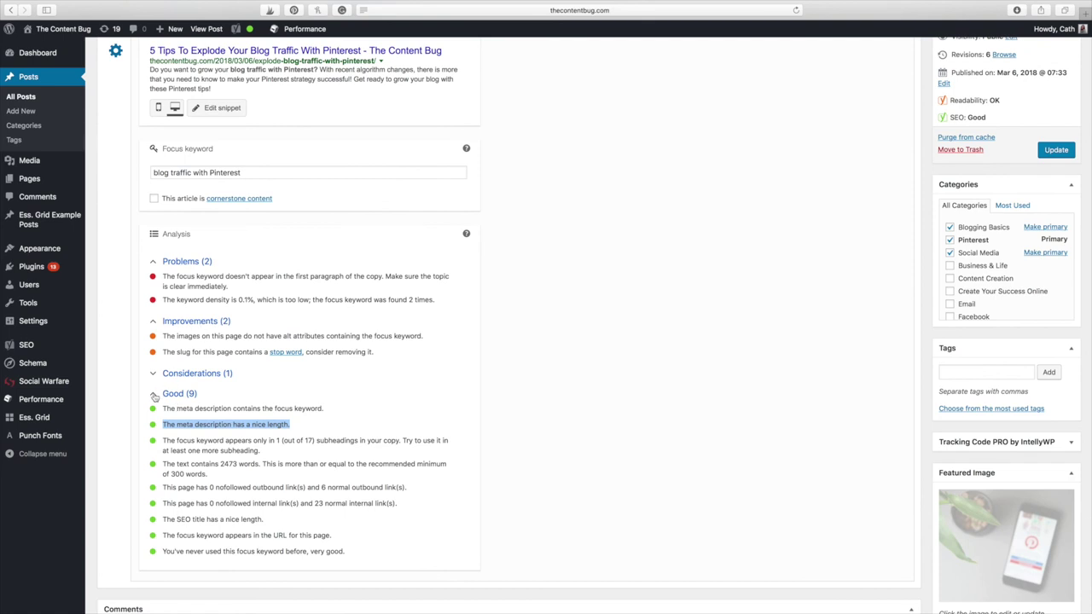
{"action": "left_click", "coordinate": [154, 394]}
{"action": "left_click", "coordinate": [154, 321]}
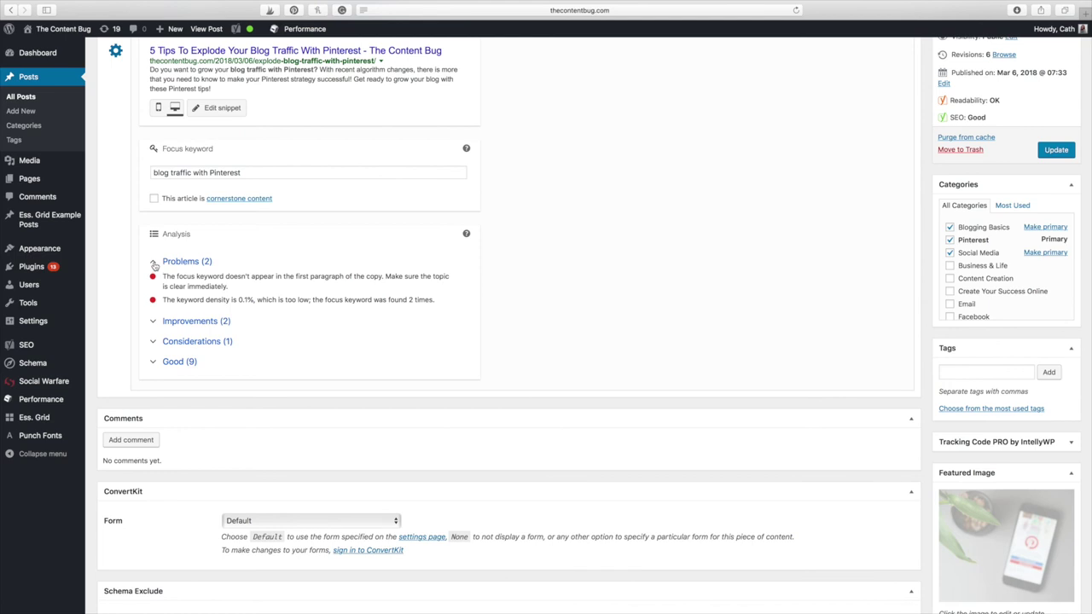
{"action": "left_click", "coordinate": [153, 265]}
- Open the snippet editor of the post to review its SEO title, slug and meta description
{"action": "scroll", "coordinate": [170, 349], "scroll_direction": "up", "scroll_amount": 2}
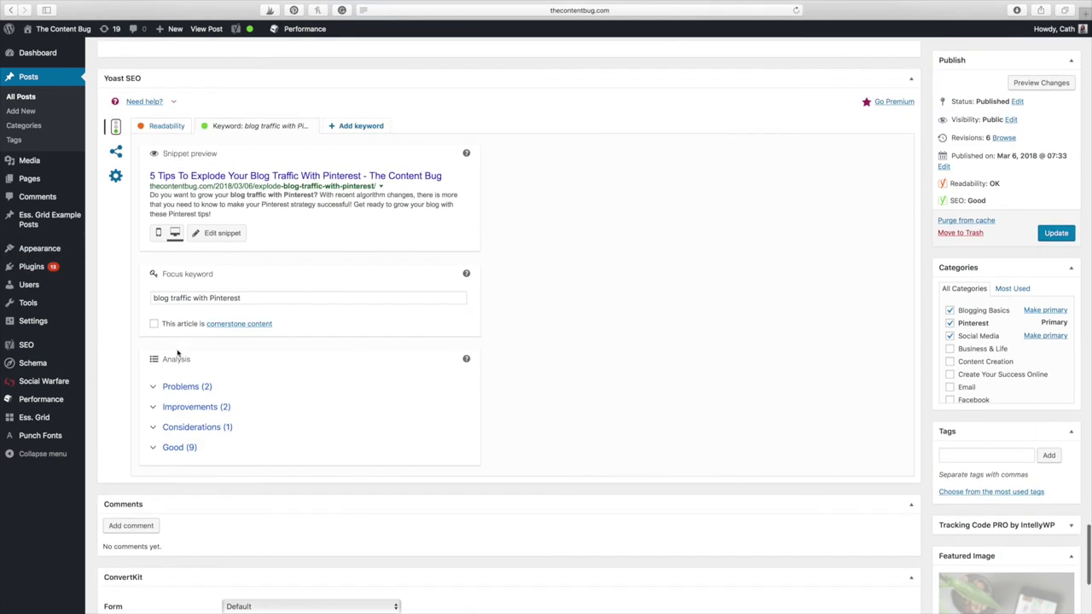
{"action": "scroll", "coordinate": [248, 384], "scroll_direction": "up", "scroll_amount": 2}
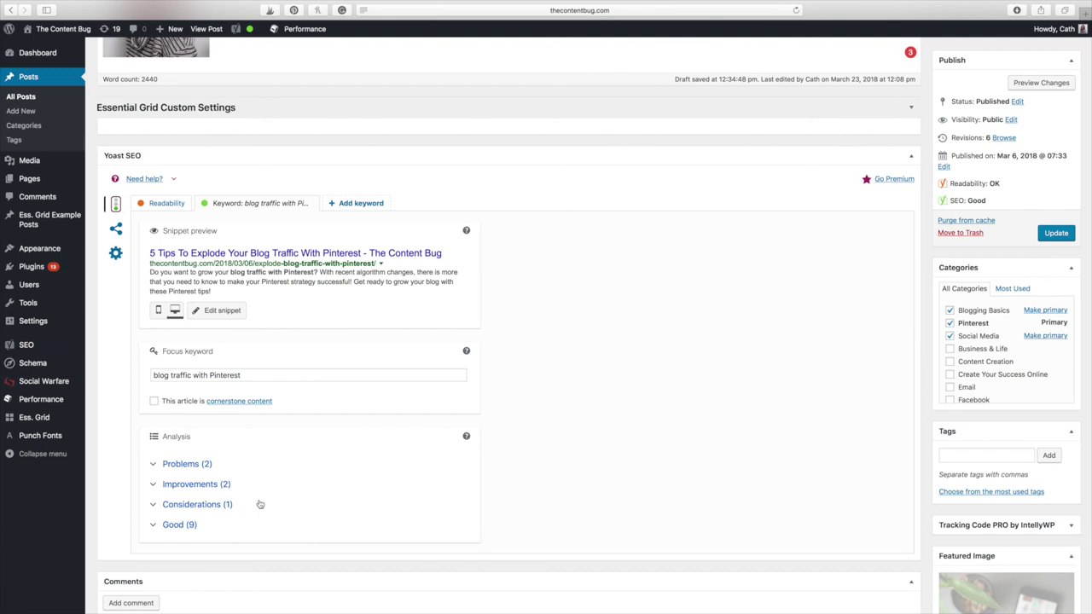
{"action": "left_click", "coordinate": [218, 313]}
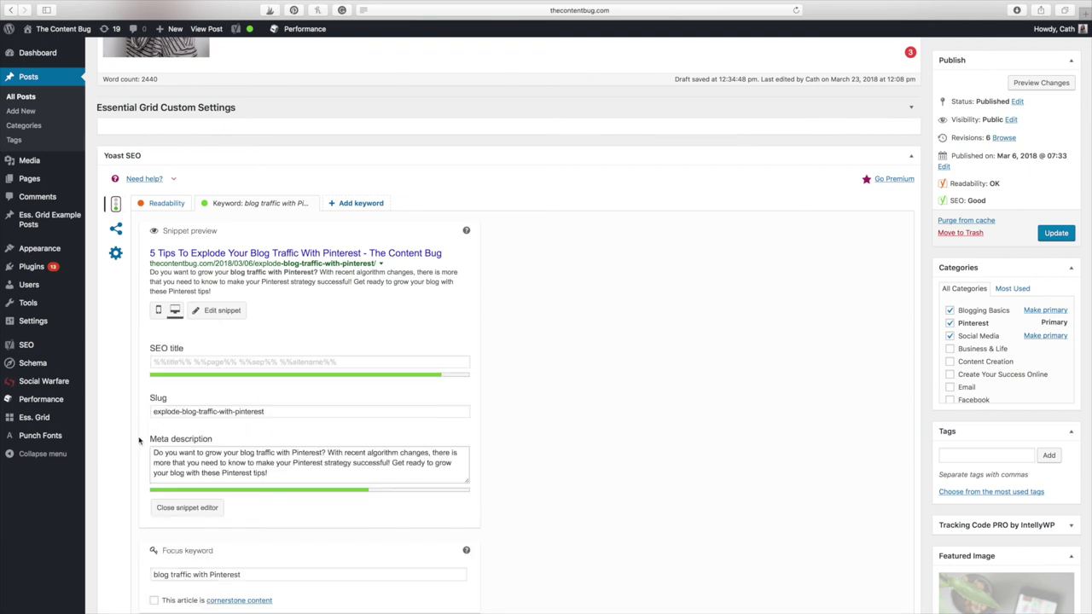
- Look back through the whole post body, from the author section up to the title image below the introduction
{"action": "scroll", "coordinate": [238, 476], "scroll_direction": "up", "scroll_amount": 10}
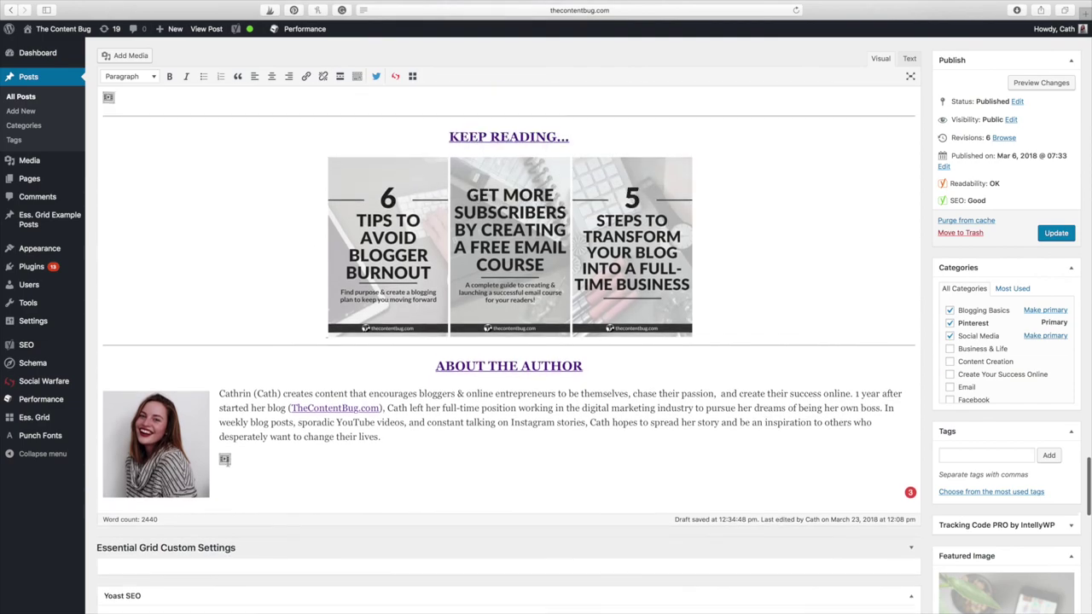
{"action": "scroll", "coordinate": [495, 90], "scroll_direction": "up", "scroll_amount": 15}
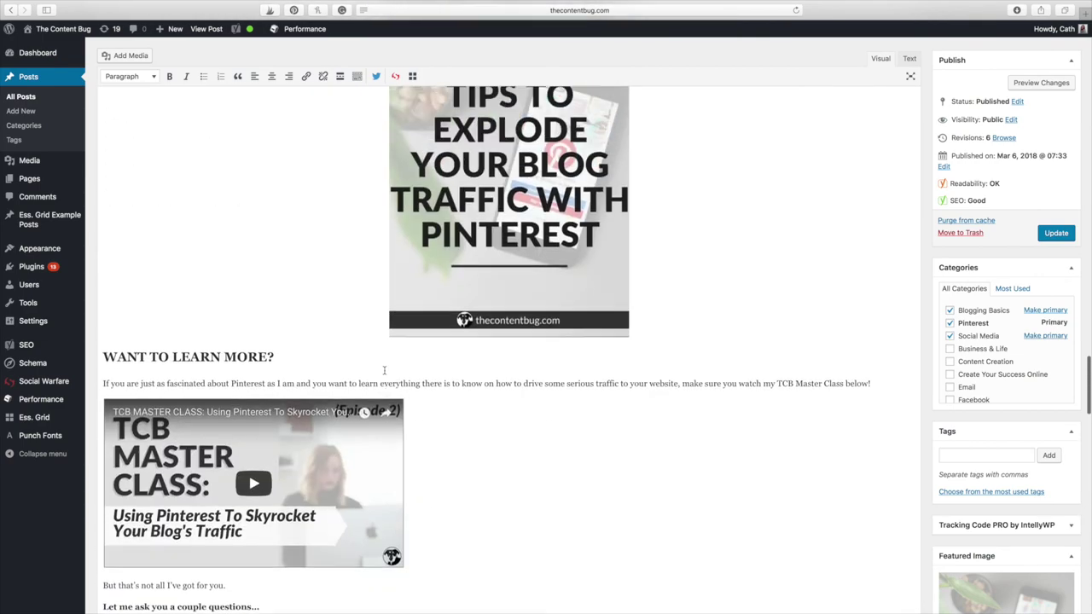
{"action": "scroll", "coordinate": [384, 370], "scroll_direction": "up", "scroll_amount": 15}
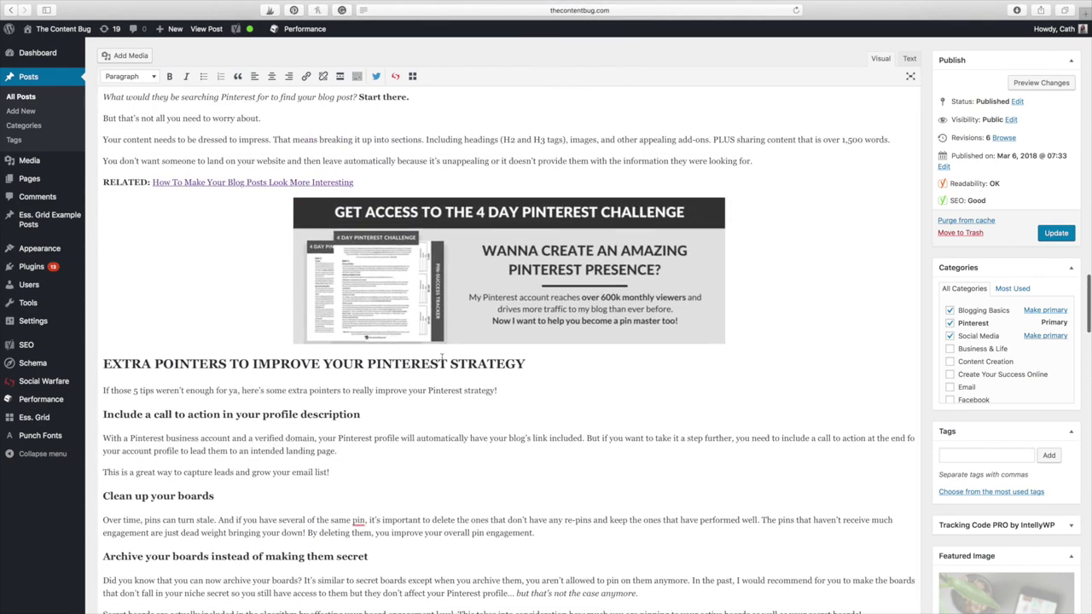
{"action": "scroll", "coordinate": [442, 359], "scroll_direction": "up", "scroll_amount": 18}
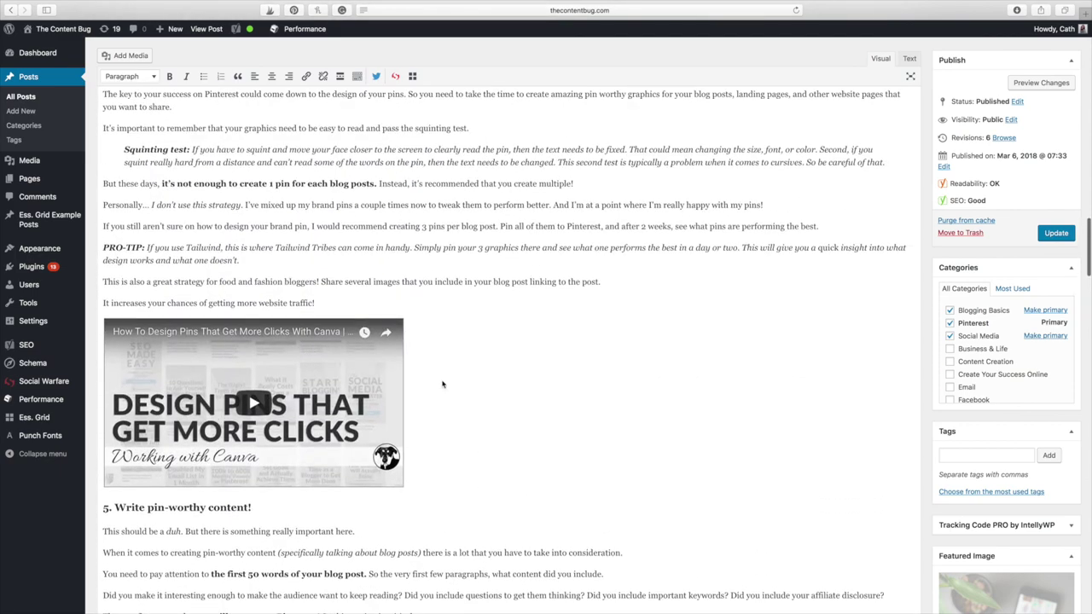
{"action": "scroll", "coordinate": [442, 384], "scroll_direction": "up", "scroll_amount": 20}
{"action": "scroll", "coordinate": [574, 281], "scroll_direction": "up", "scroll_amount": 18}
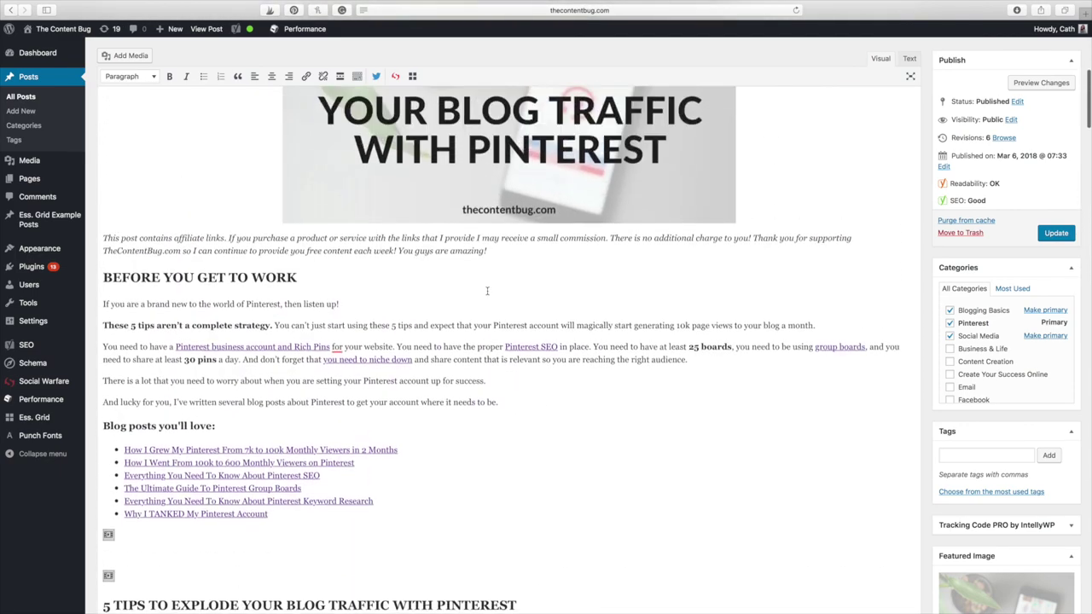
{"action": "scroll", "coordinate": [487, 291], "scroll_direction": "up", "scroll_amount": 3}
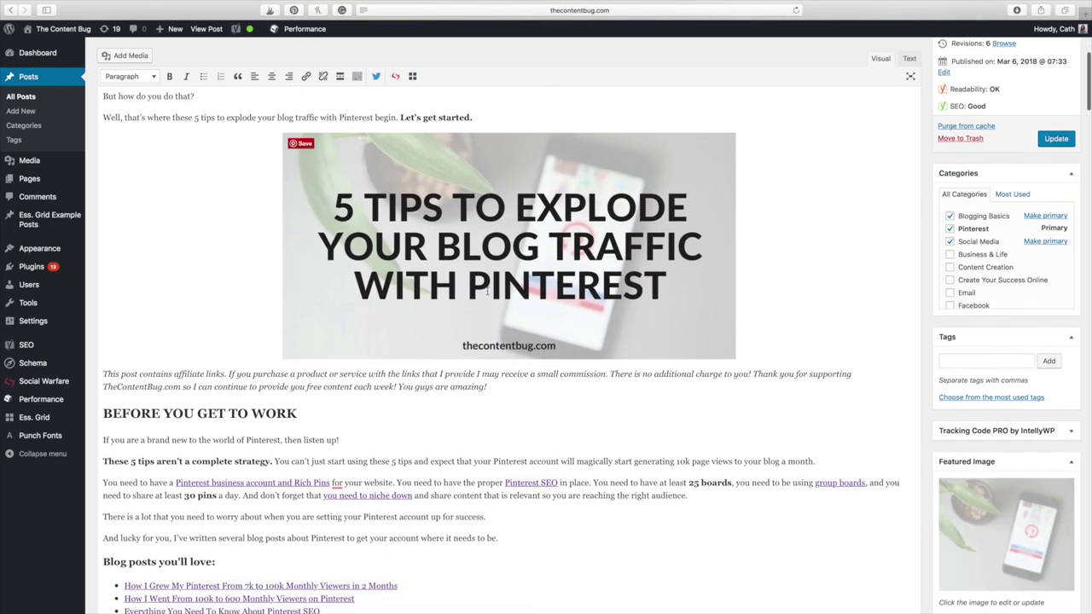
- Examine the internal links in the "Before you get to work" section, including the "Pinterest business account and Rich Pins" link and the "Blog posts you'll love" list
{"action": "scroll", "coordinate": [487, 291], "scroll_direction": "down", "scroll_amount": 2}
{"action": "left_click", "coordinate": [264, 395]}
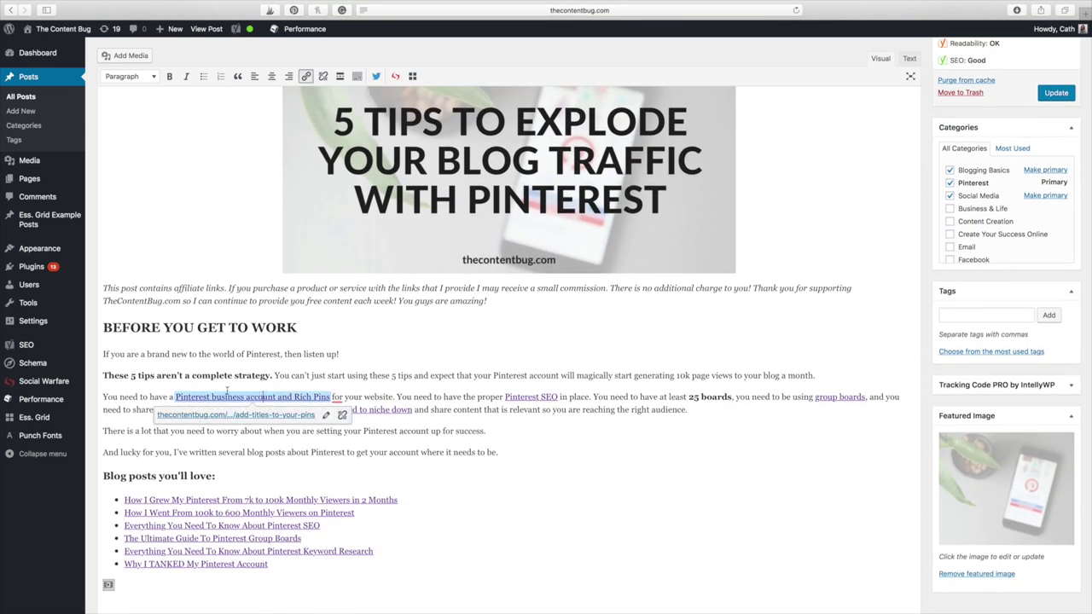
{"action": "scroll", "coordinate": [292, 417], "scroll_direction": "down", "scroll_amount": 2}
{"action": "scroll", "coordinate": [292, 417], "scroll_direction": "down", "scroll_amount": 1}
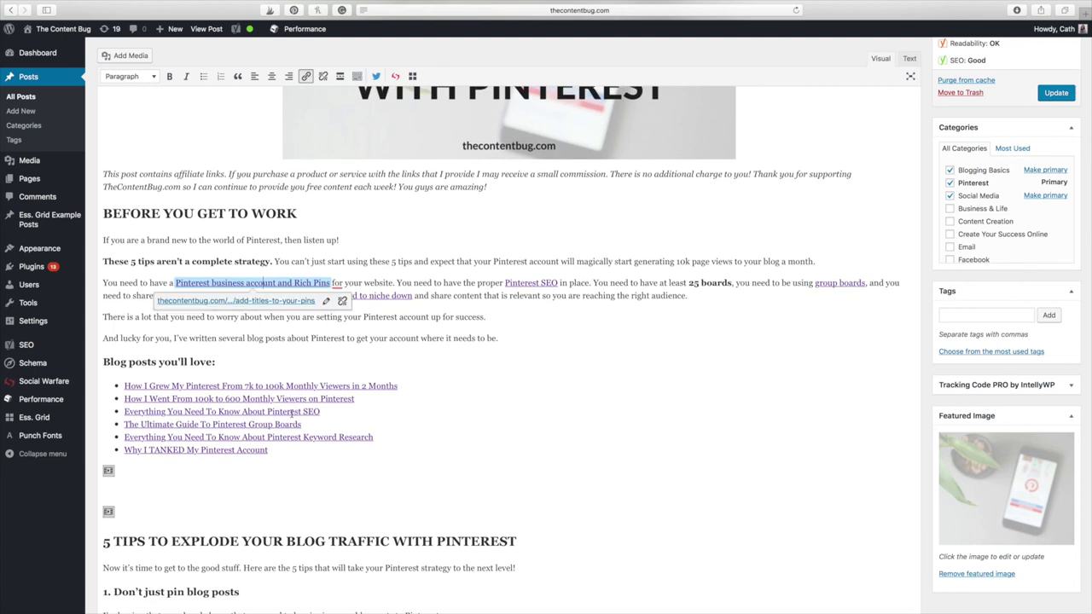
{"action": "left_click", "coordinate": [499, 327]}
{"action": "scroll", "coordinate": [499, 327], "scroll_direction": "down", "scroll_amount": 3}
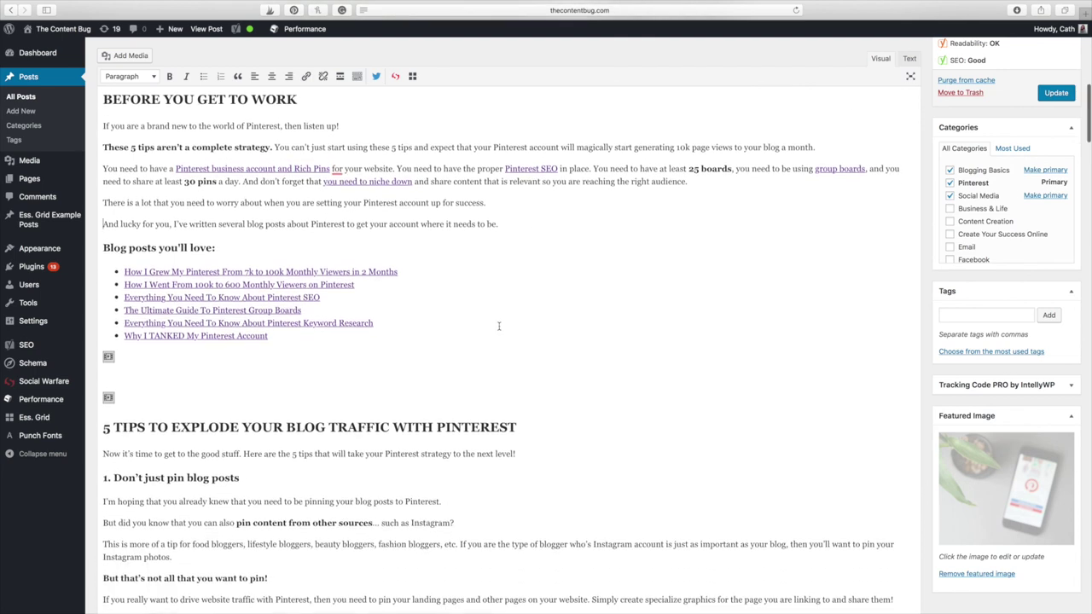
{"action": "scroll", "coordinate": [481, 383], "scroll_direction": "up", "scroll_amount": 5}
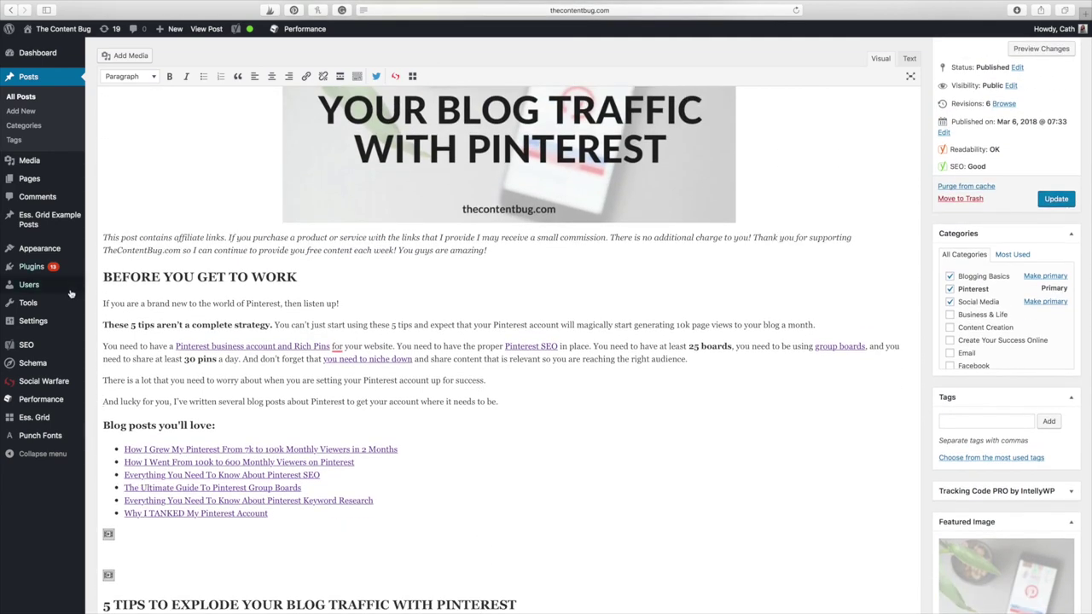
{"action": "scroll", "coordinate": [515, 365], "scroll_direction": "down", "scroll_amount": 2}
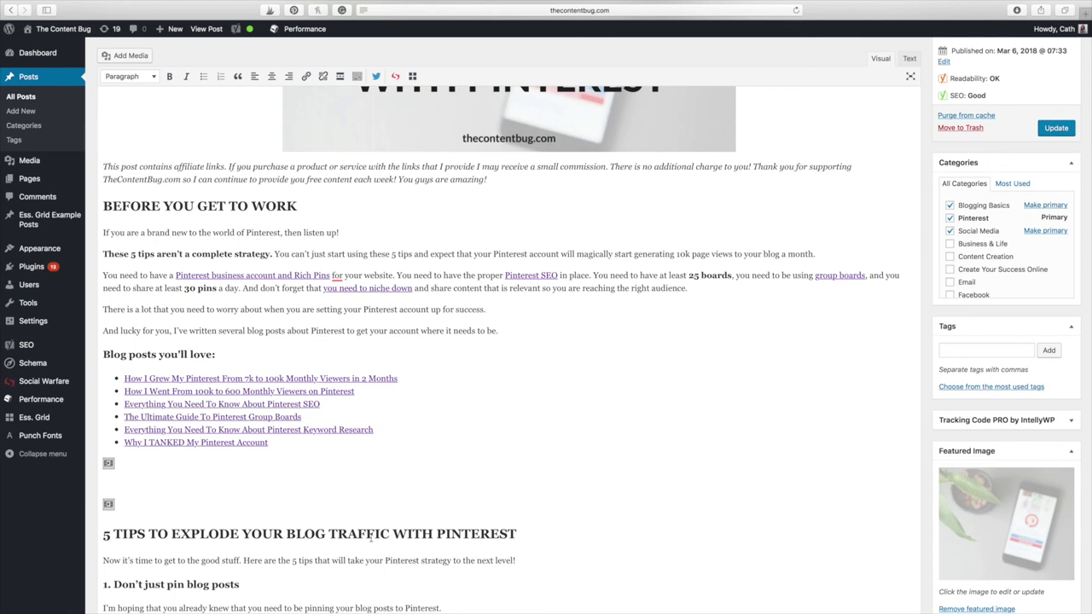
{"action": "scroll", "coordinate": [464, 448], "scroll_direction": "up", "scroll_amount": 10}
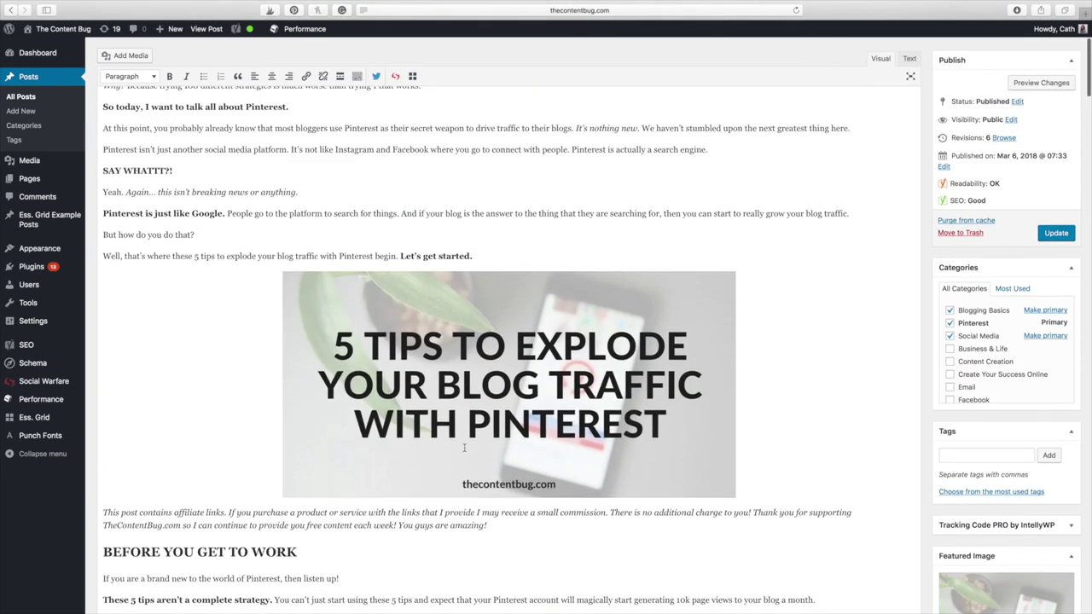